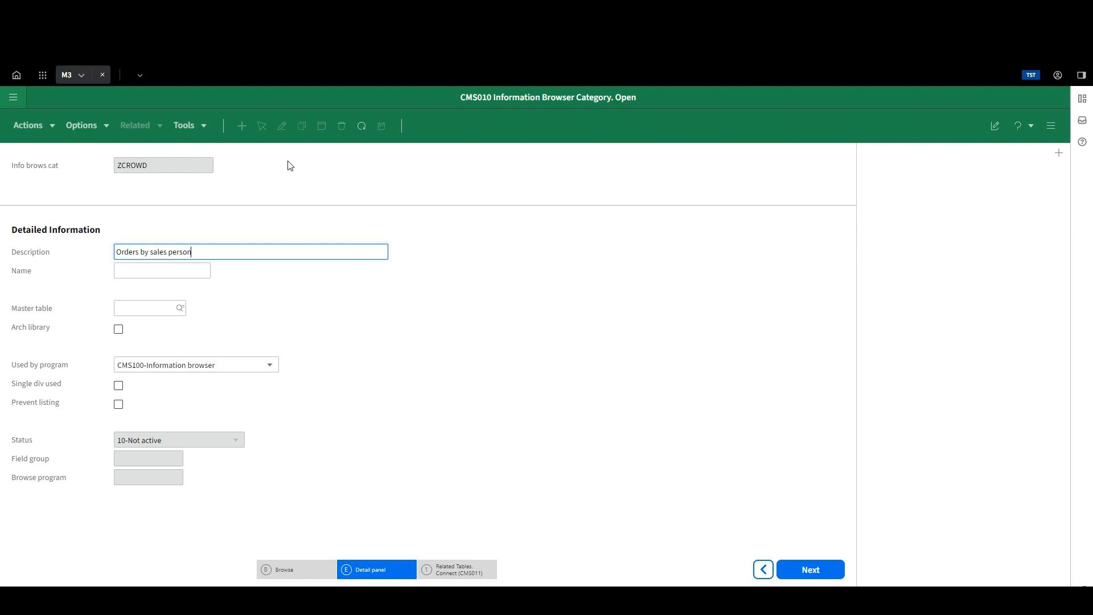
# Name the information browser category "Orders by sales", set its master table to OOHEAD, and continue to the related tables.
pyautogui.hotkey('ctrl', 'a')
pyautogui.press('Tab')
pyautogui.write('Orders by sales')
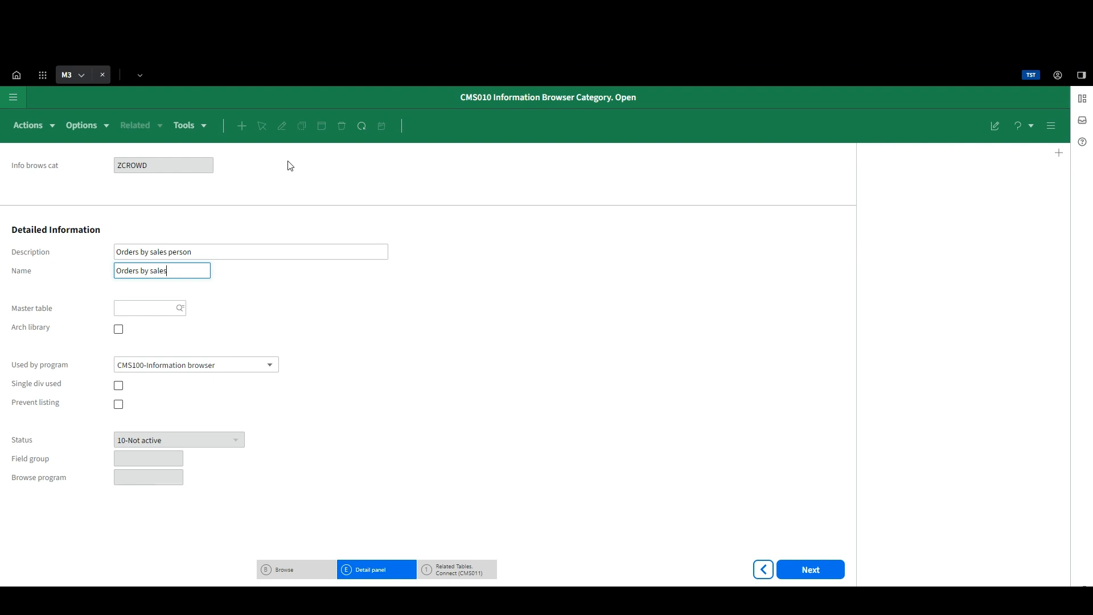
pyautogui.press('Tab')
pyautogui.write('OOHEA')
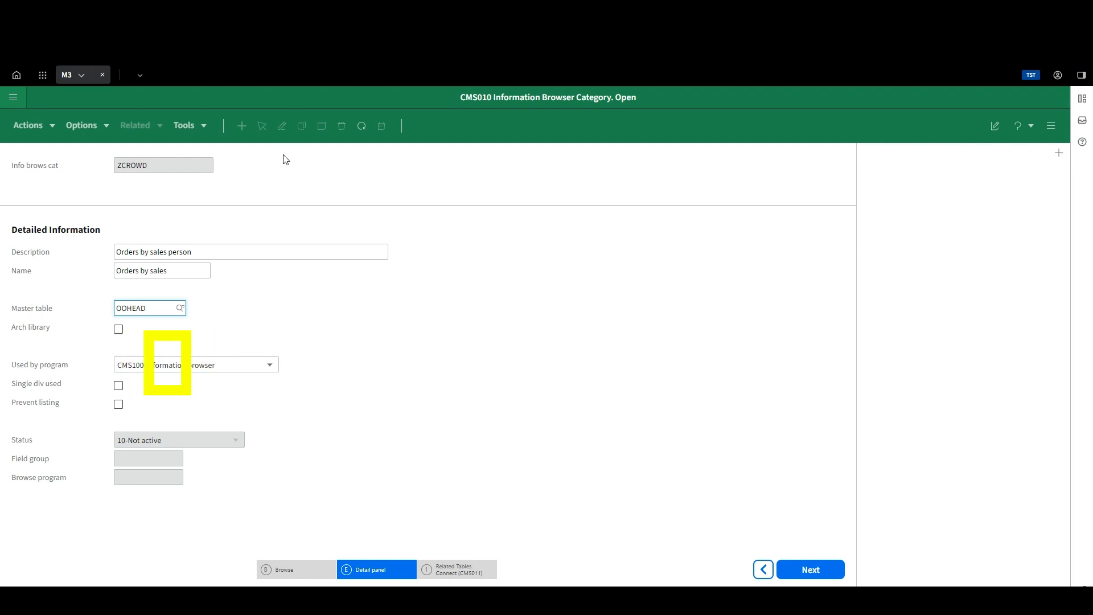
pyautogui.click(828, 573)
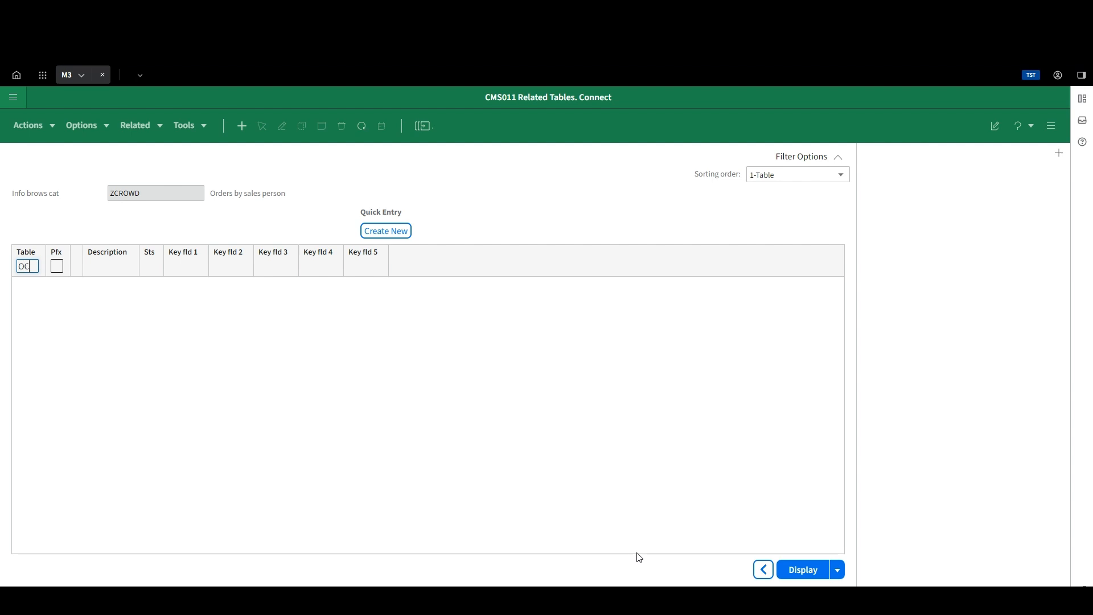
# Connect OCUSMA as a related table, accepting its default description and key fields.
pyautogui.write('USMA')
pyautogui.press('Return')
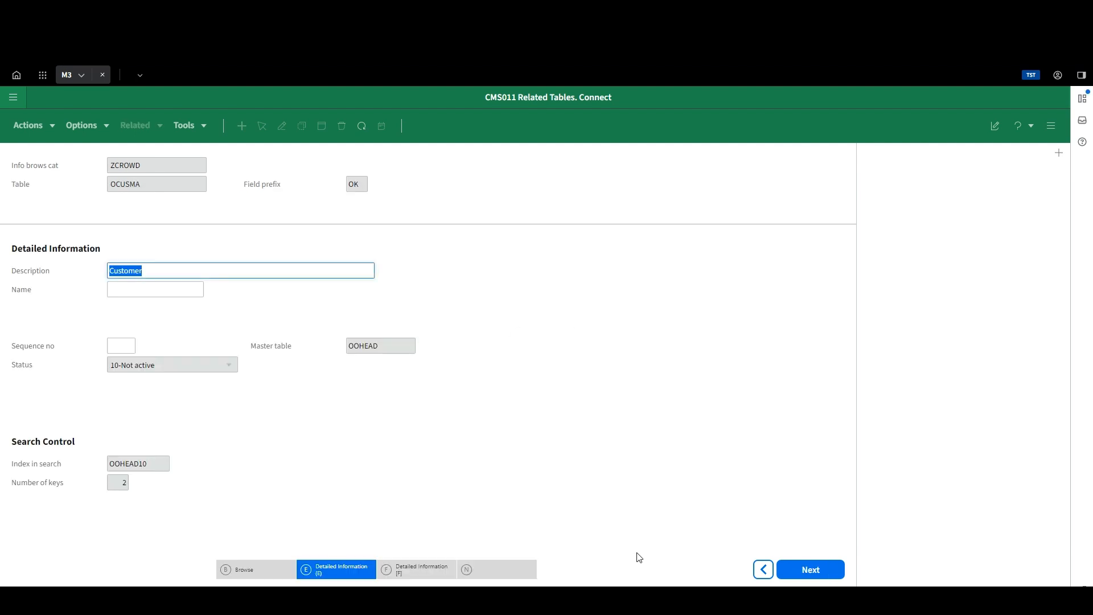
pyautogui.press('Return')
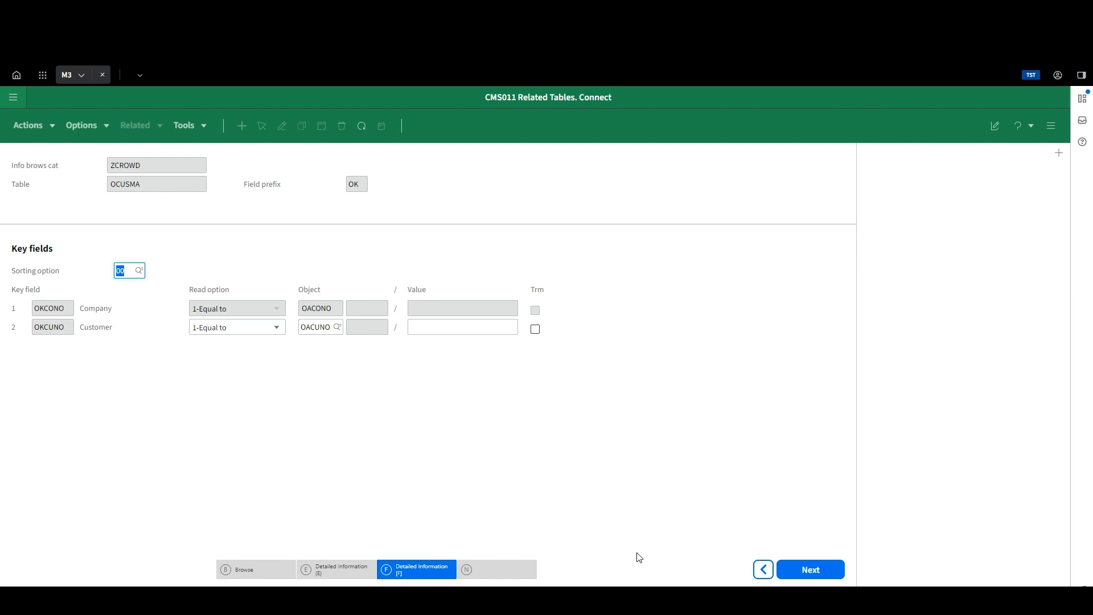
pyautogui.press('Return')
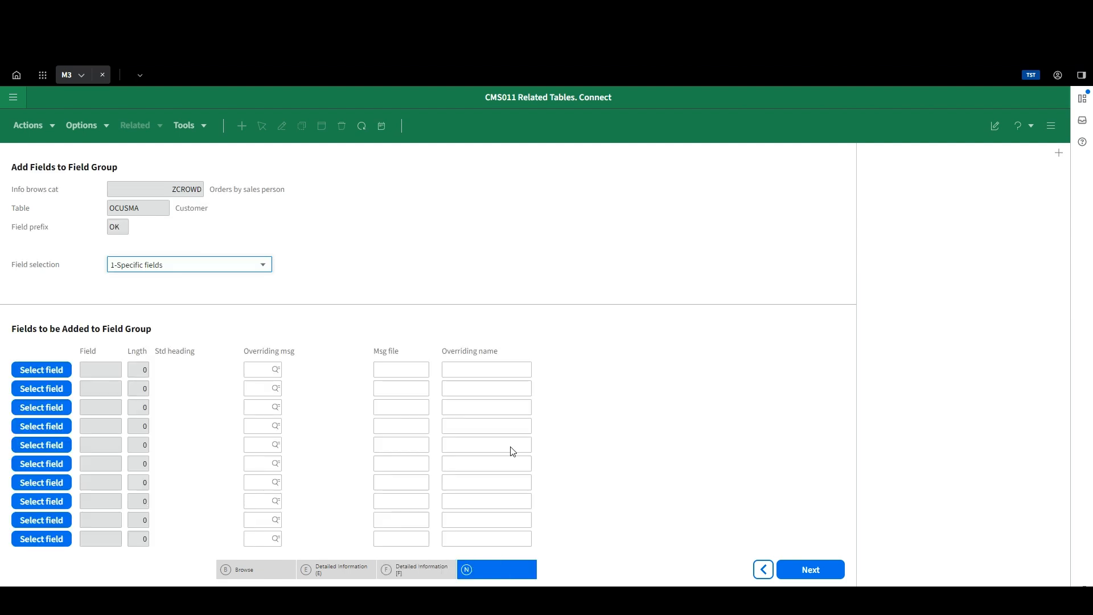
# Add the customer name field OKCUNM from OCUSMA to the field group and return to the category list.
pyautogui.click(44, 371)
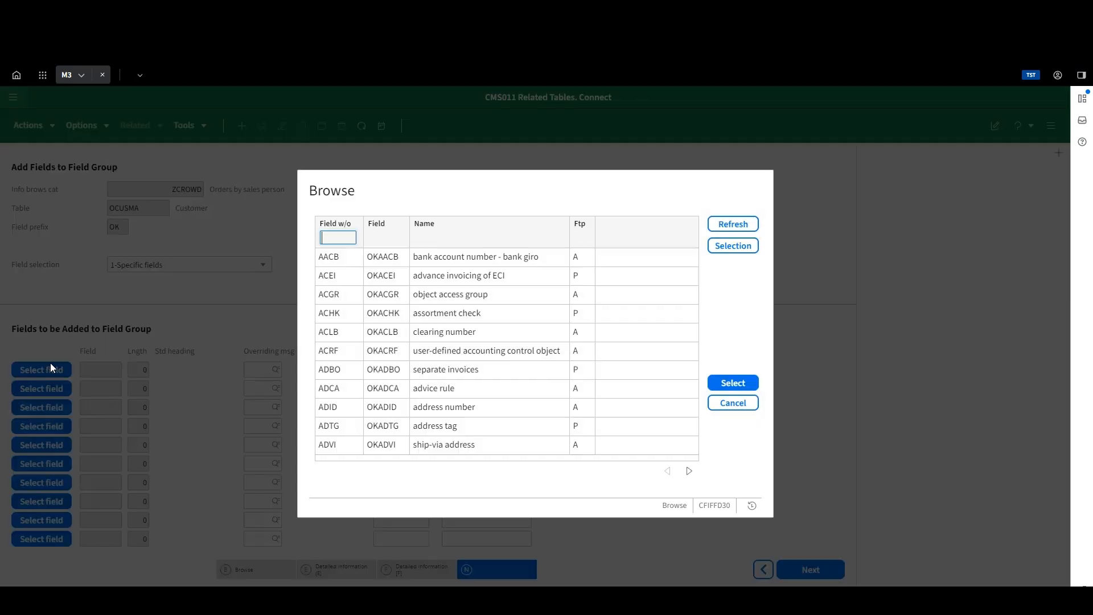
pyautogui.write('c')
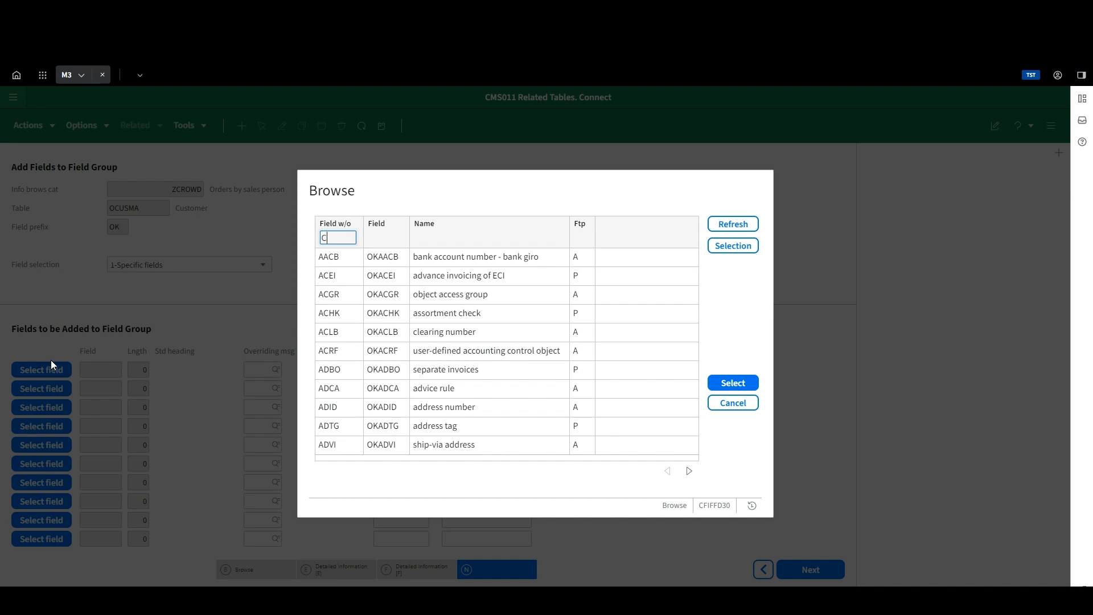
pyautogui.write('unm')
pyautogui.press('Return')
pyautogui.doubleClick(465, 256)
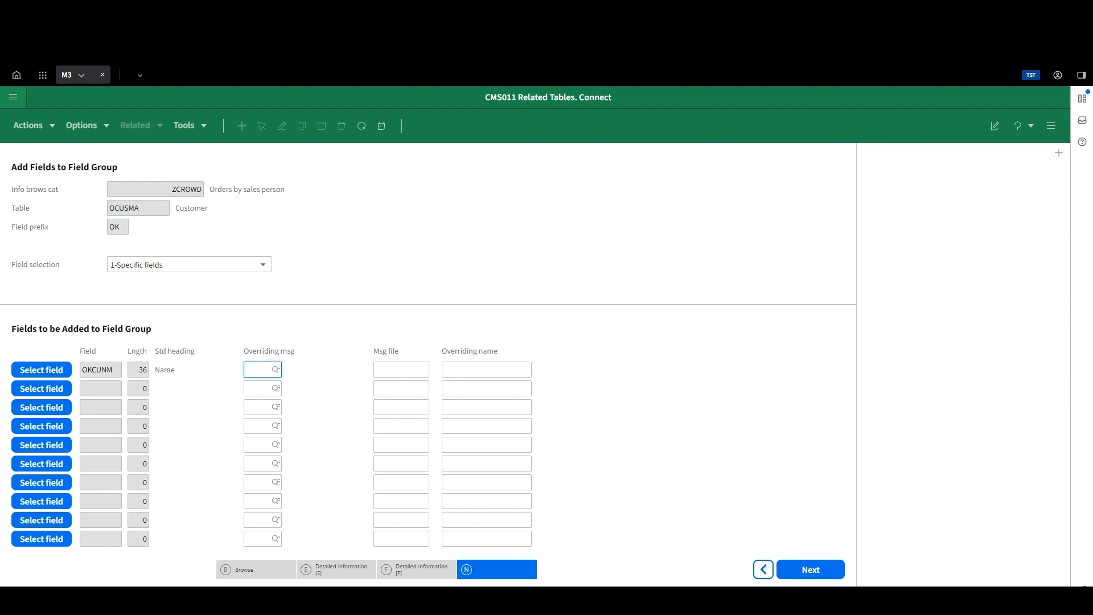
pyautogui.click(811, 570)
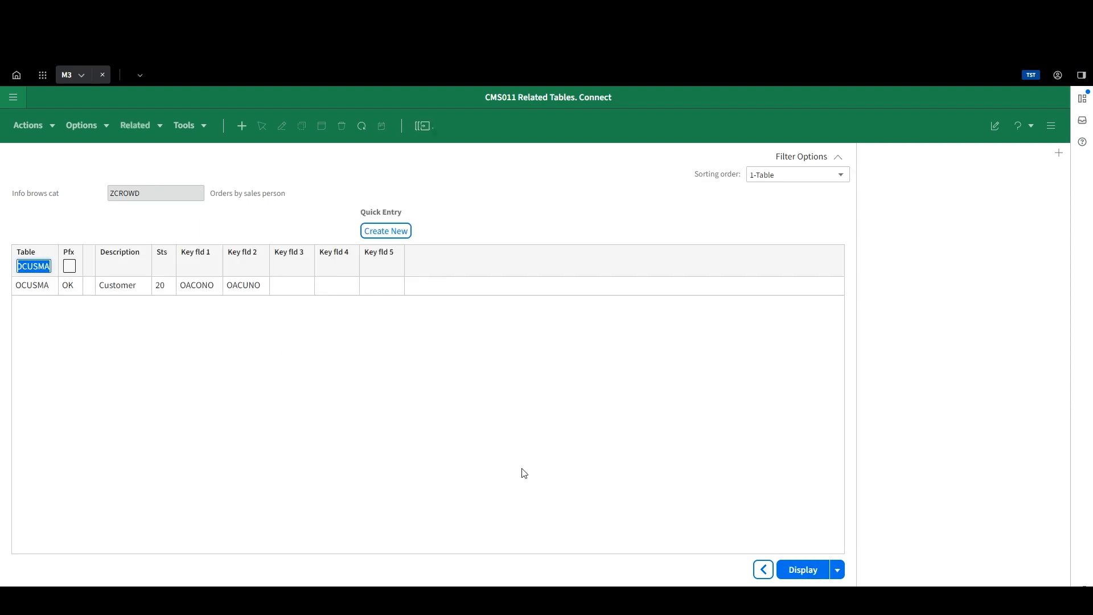
pyautogui.press('F3')
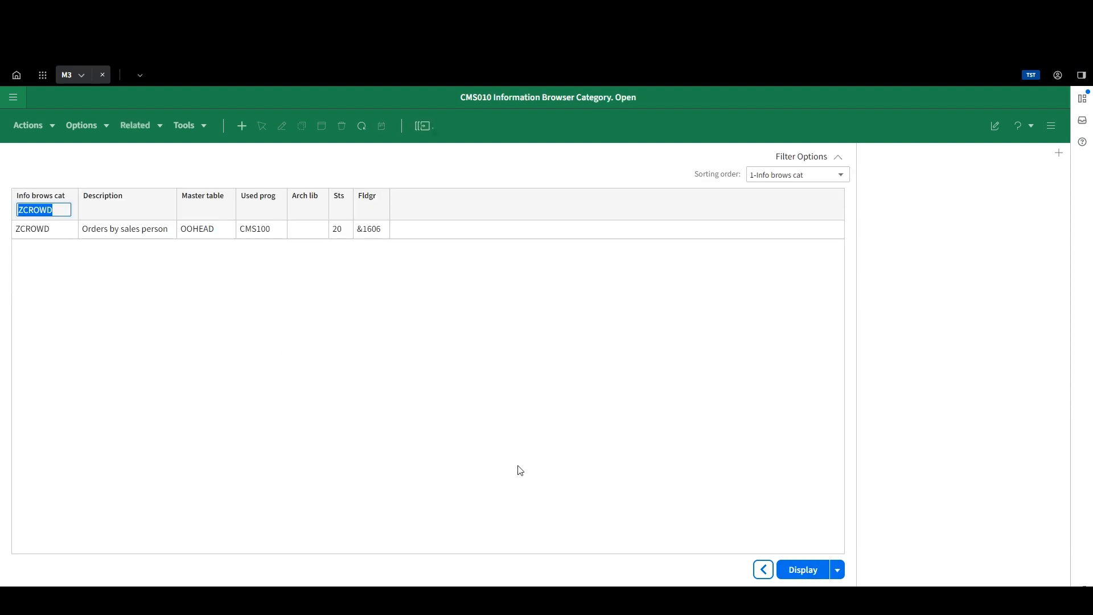
# Simulate the list for the ZCROWD category.
pyautogui.rightClick(204, 232)
pyautogui.moveTo(313, 244)
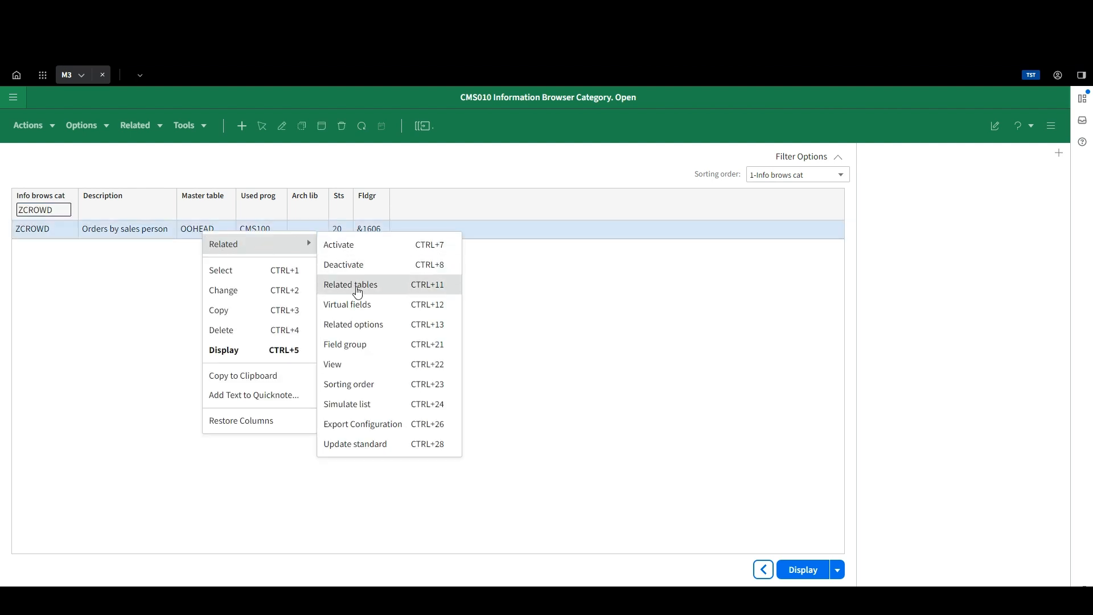
pyautogui.click(381, 408)
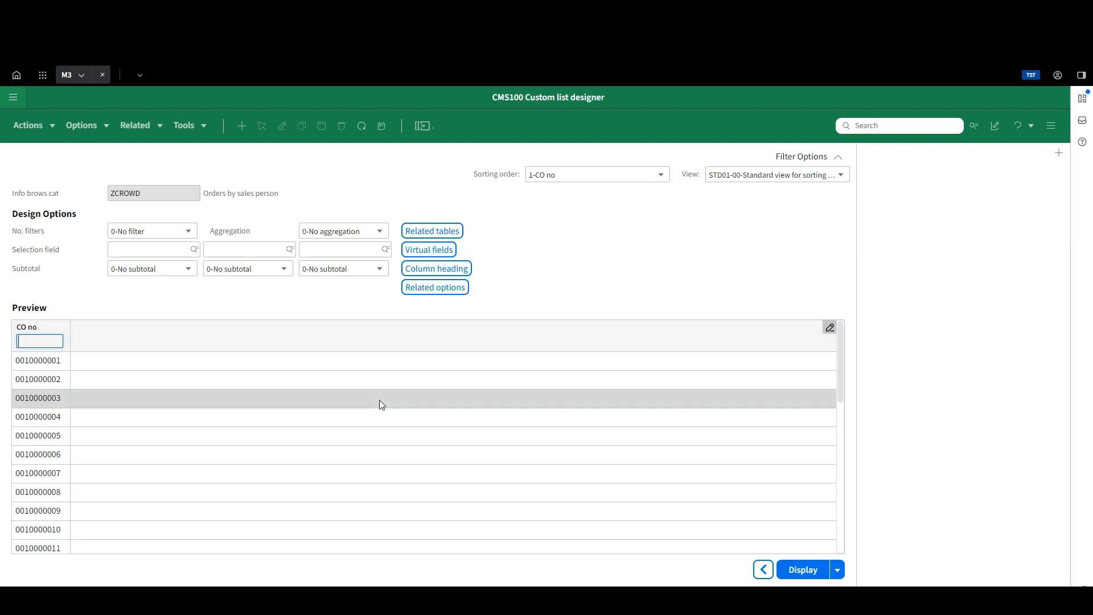
# Open sorting order 1 (CO no) of the ZCROWD category for editing.
pyautogui.click(621, 174)
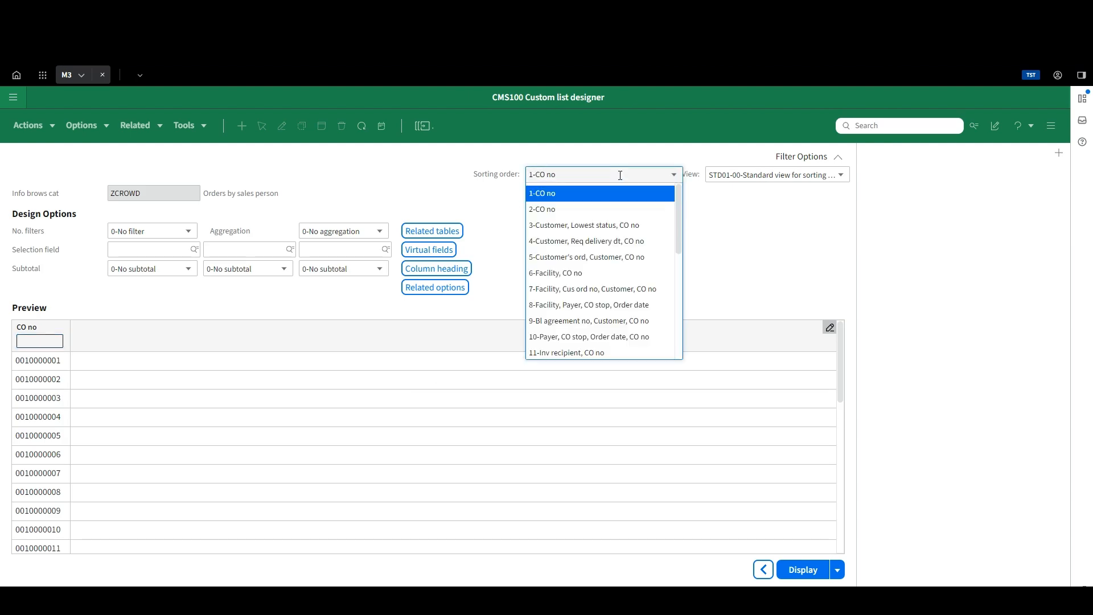
pyautogui.press('F4')
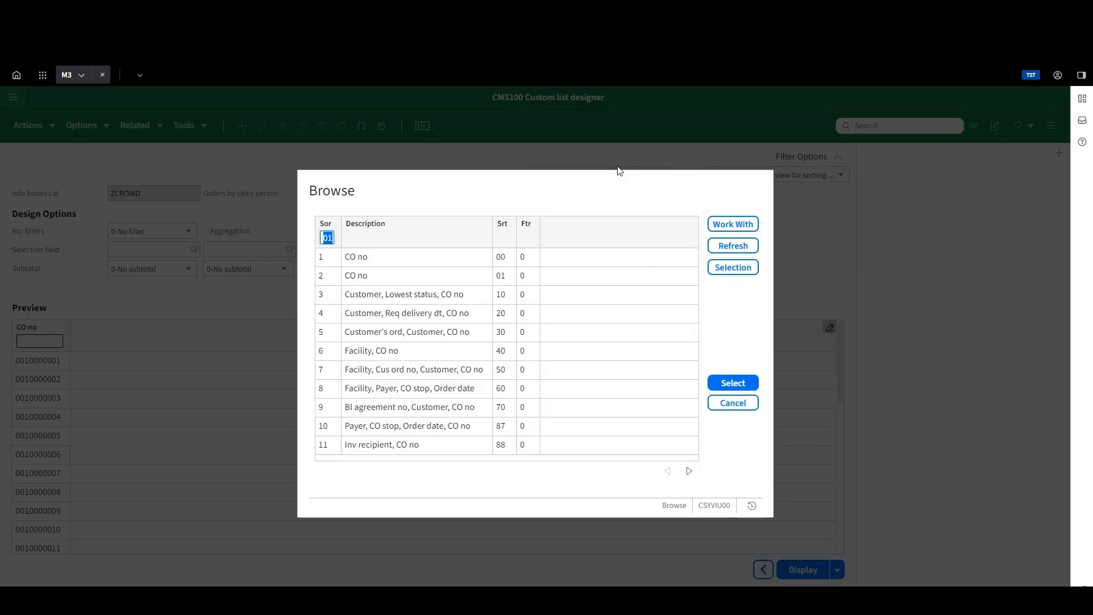
pyautogui.click(734, 224)
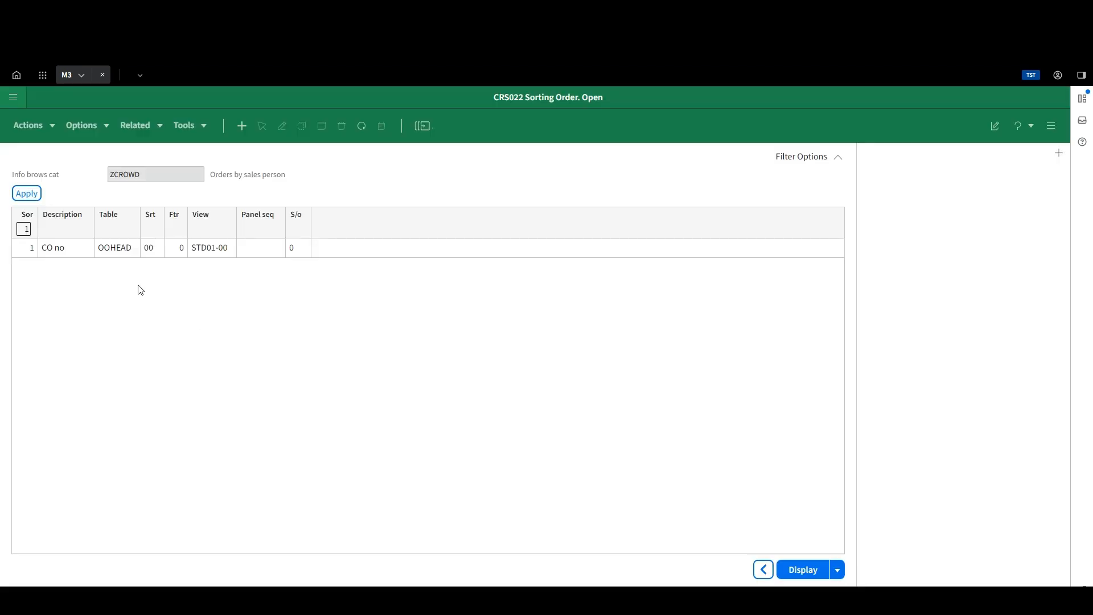
pyautogui.click(132, 249)
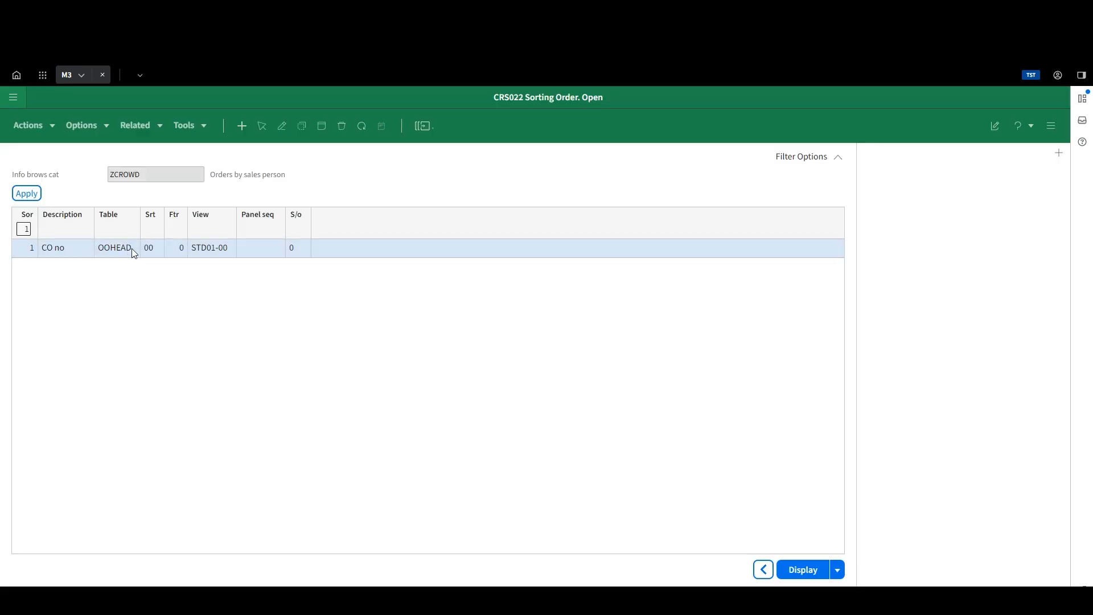
pyautogui.click(281, 127)
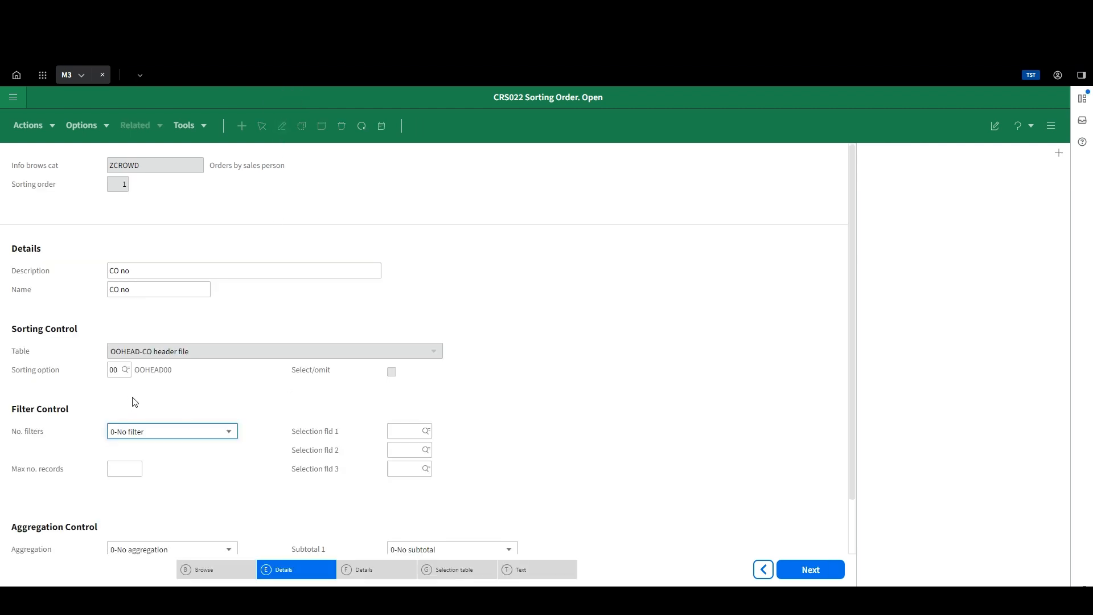
# Review the key fields of sorting option U7 (Salesperson) and select it for sorting order 1.
pyautogui.click(126, 370)
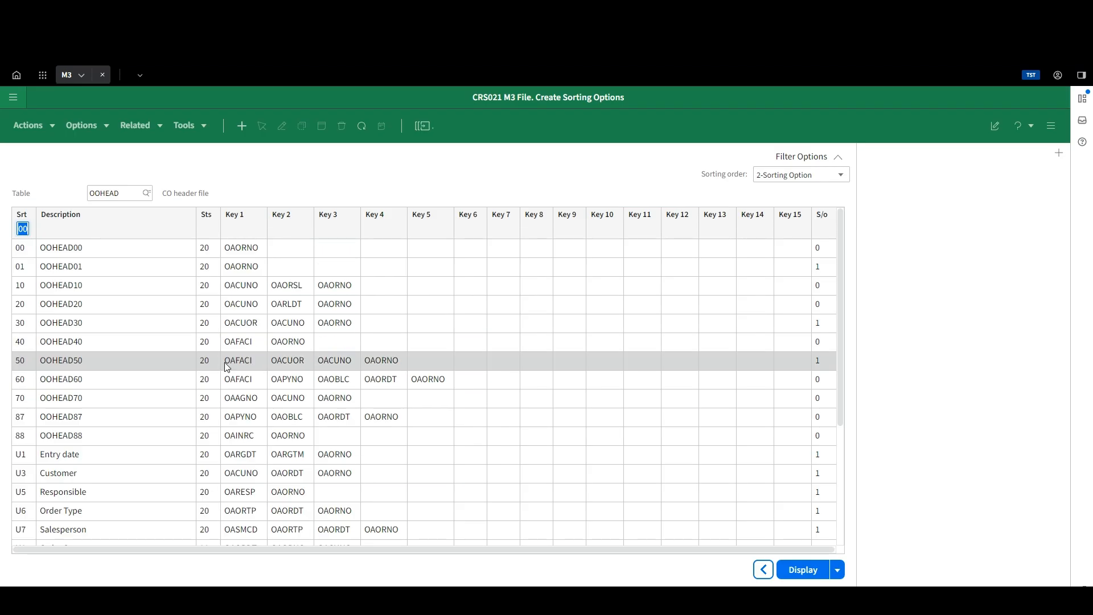
pyautogui.click(129, 527)
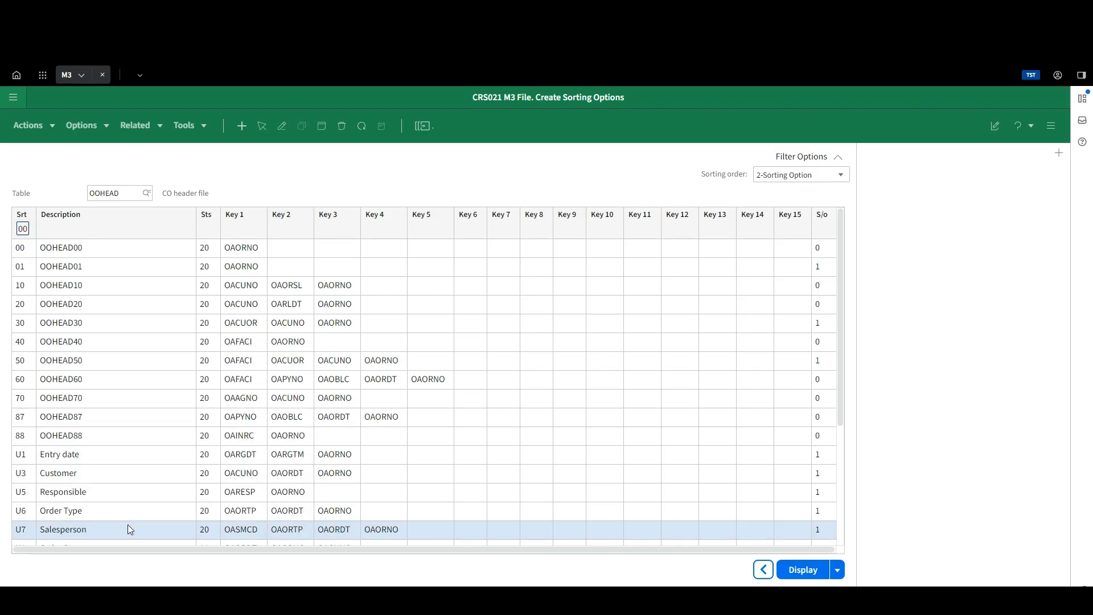
pyautogui.doubleClick(254, 535)
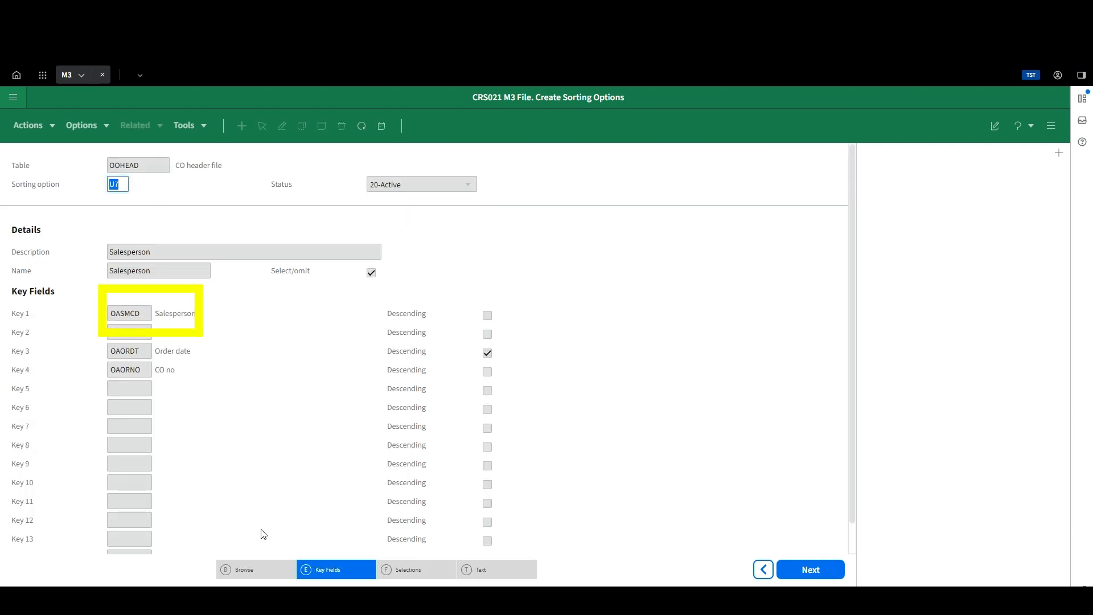
pyautogui.click(763, 571)
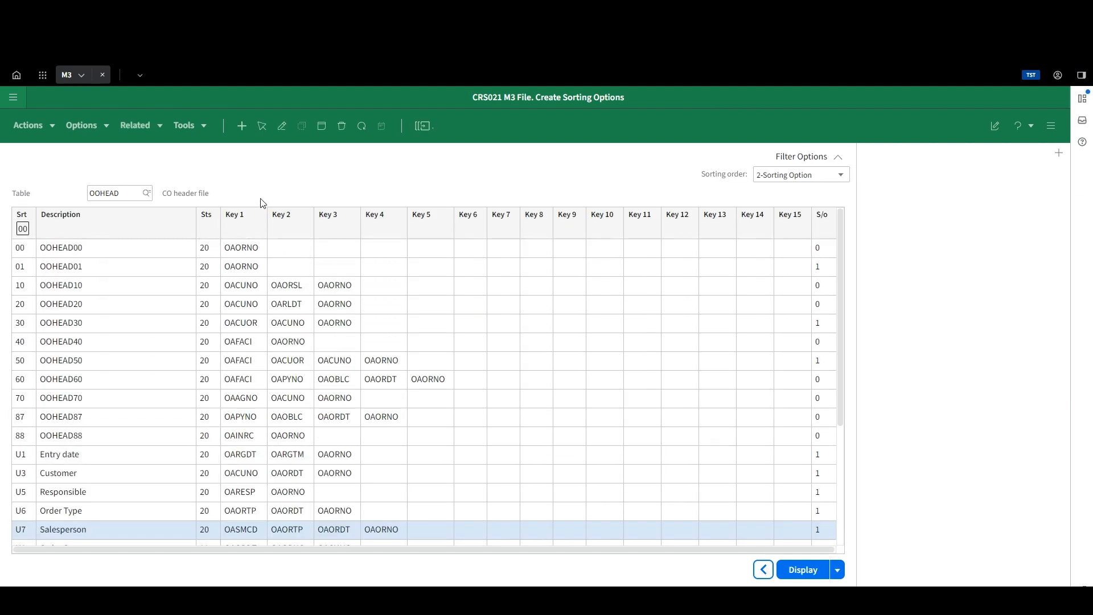
pyautogui.rightClick(153, 531)
pyautogui.click(183, 458)
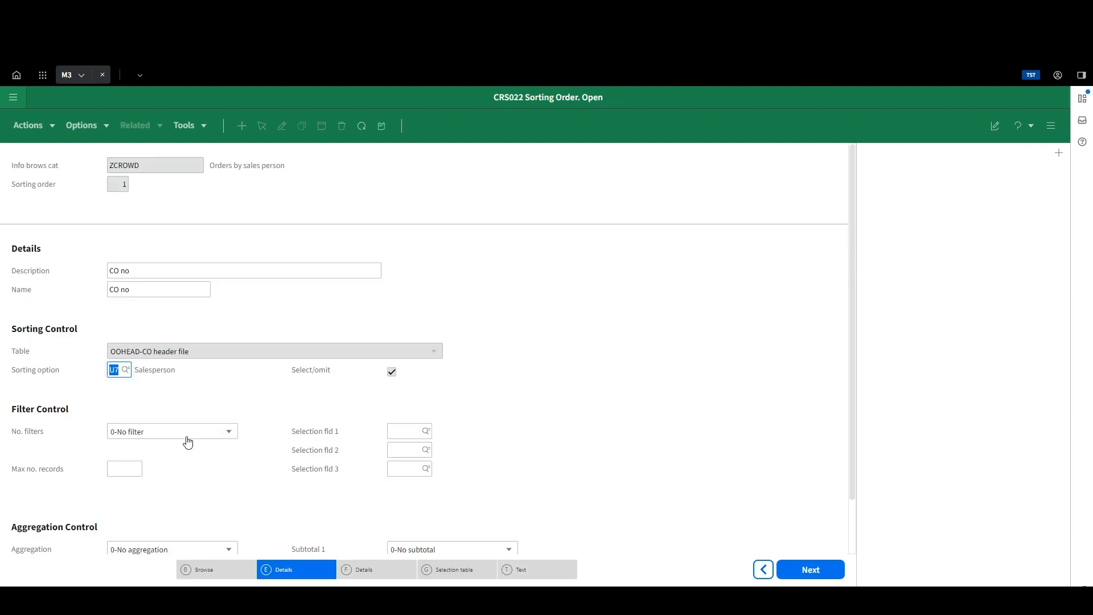
# Set the number of filters to 1-Salesperson and selection field 1 to OAORSL, and continue to the view settings.
pyautogui.click(190, 431)
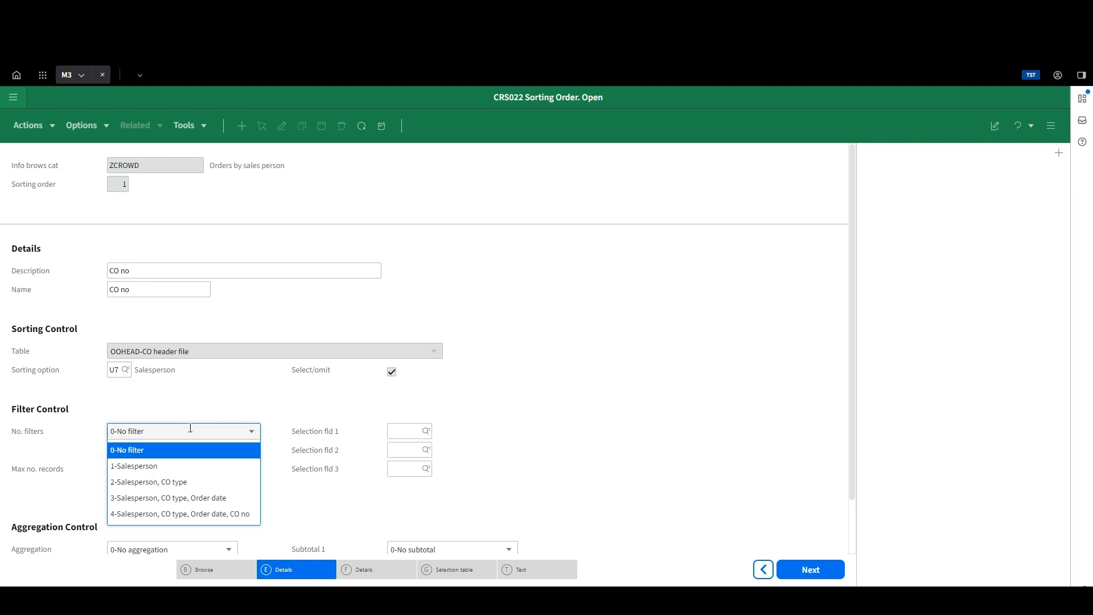
pyautogui.click(157, 470)
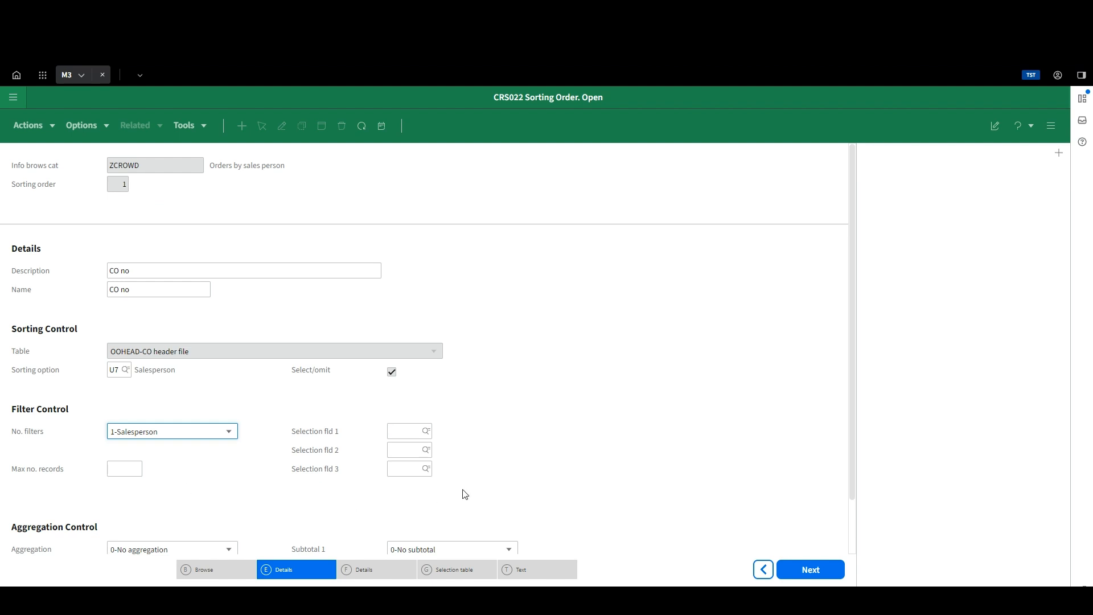
pyautogui.click(426, 432)
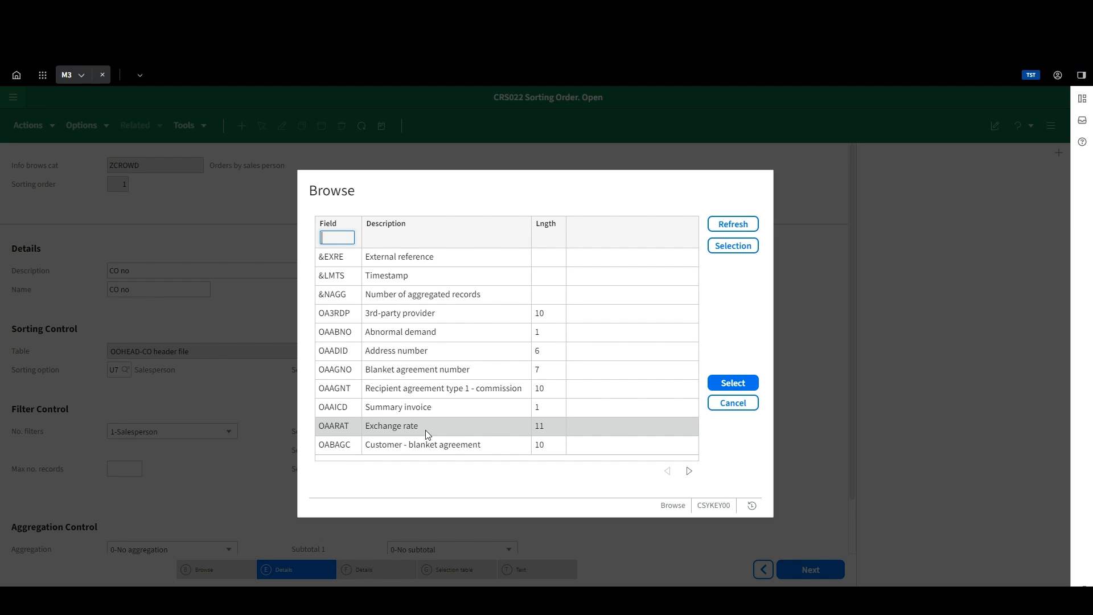
pyautogui.write('OAORSL')
pyautogui.press('Return')
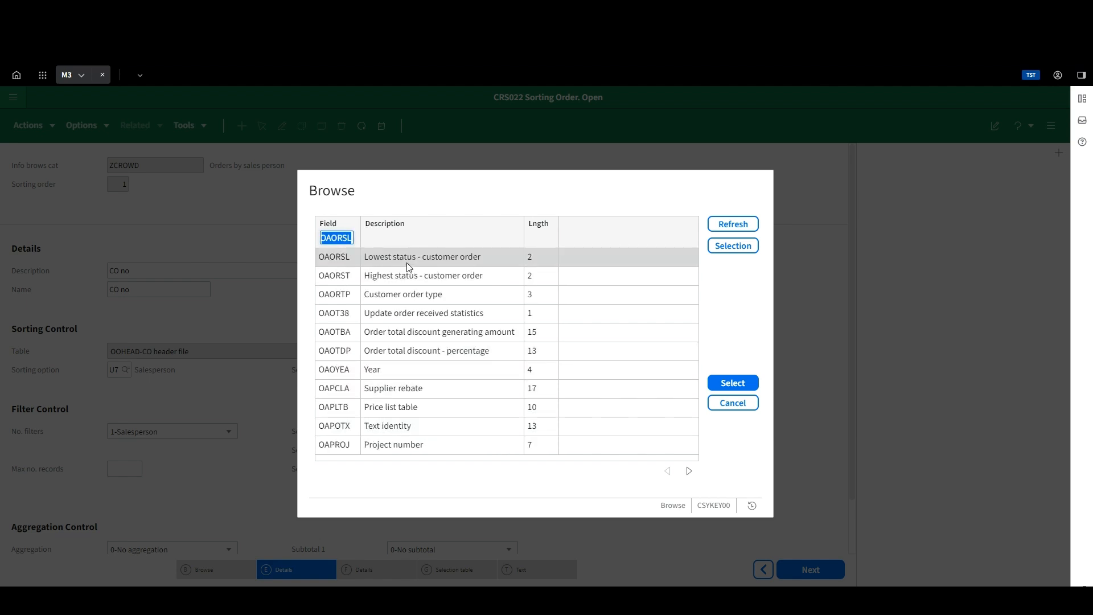
pyautogui.doubleClick(508, 258)
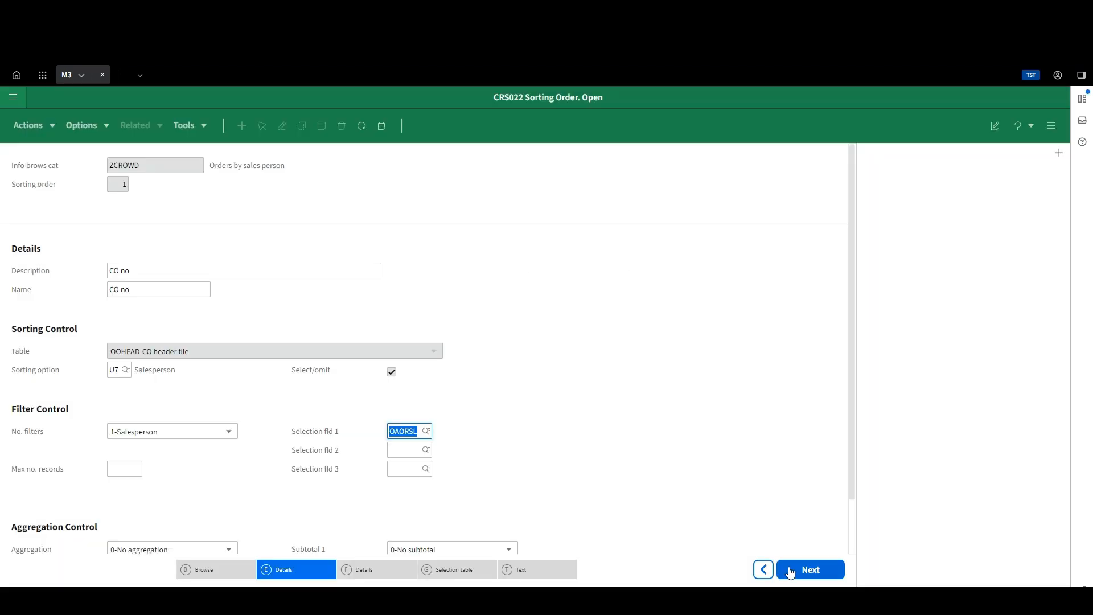
pyautogui.click(791, 572)
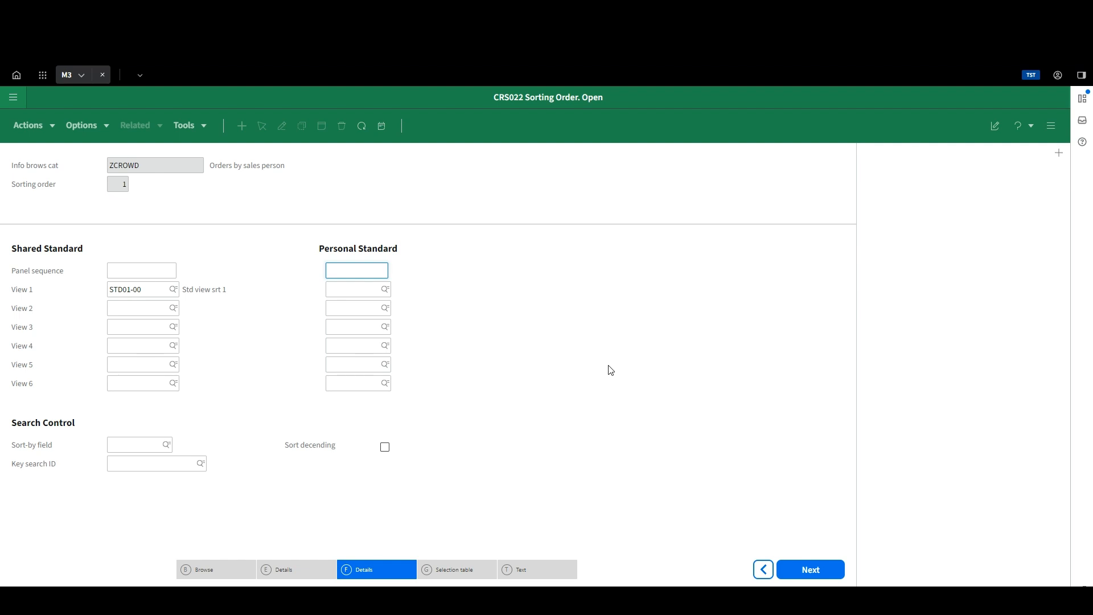
# Open the column selection of view STD01-00 for editing from the sorting order's shared View 1 setting.
pyautogui.click(172, 288)
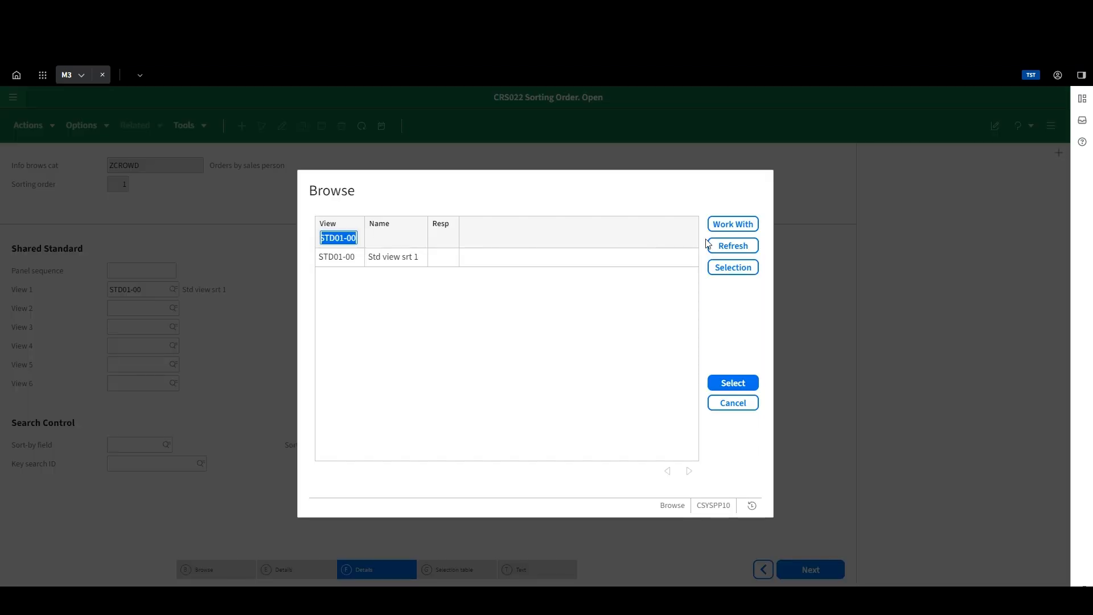
pyautogui.click(731, 224)
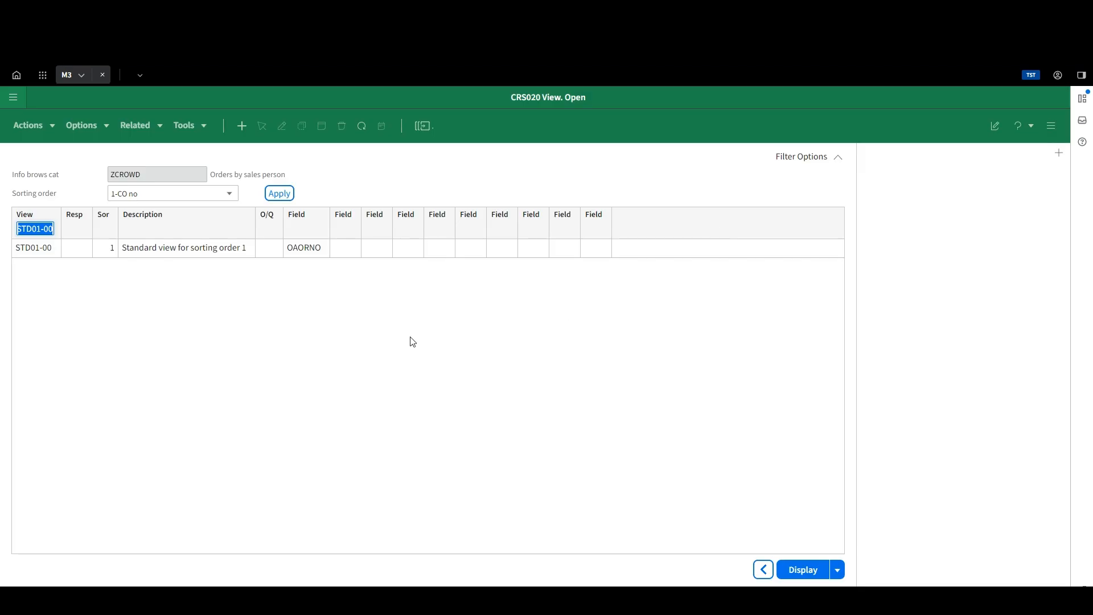
pyautogui.click(84, 253)
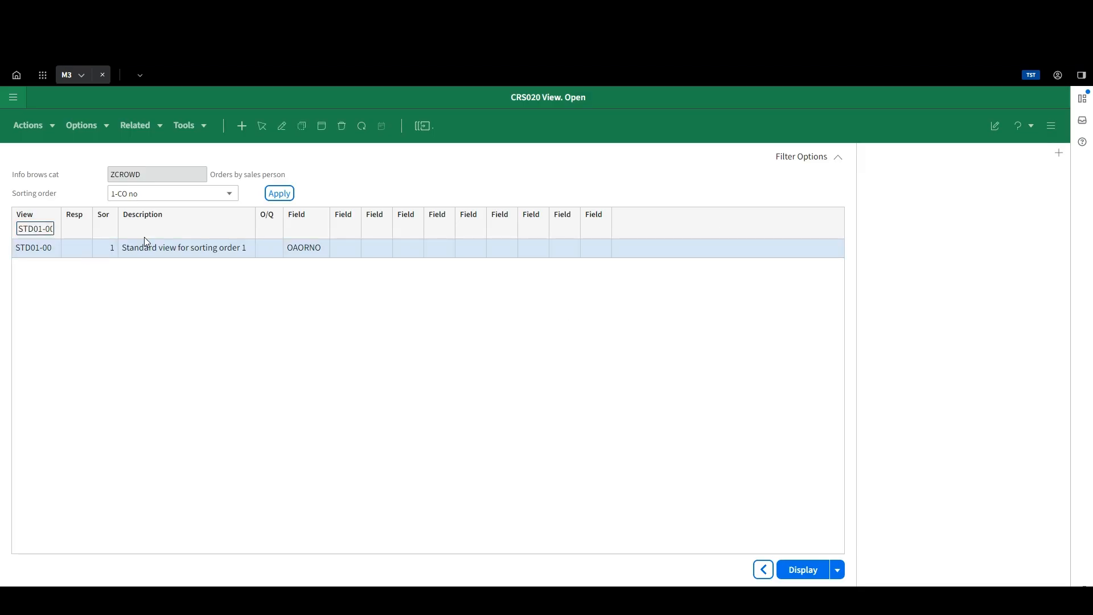
pyautogui.click(282, 125)
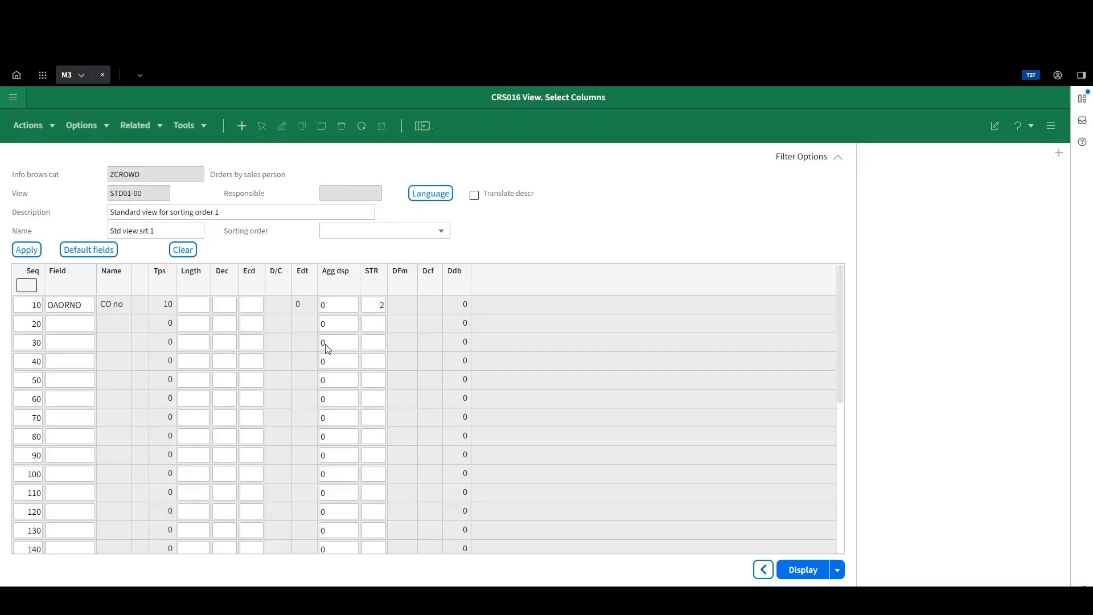
# Set the view's column field at sequence 10 to OAORDT and repeat the existing field OAORNO at sequence 20.
pyautogui.doubleClick(88, 304)
pyautogui.hotkey('ctrl', 'c')
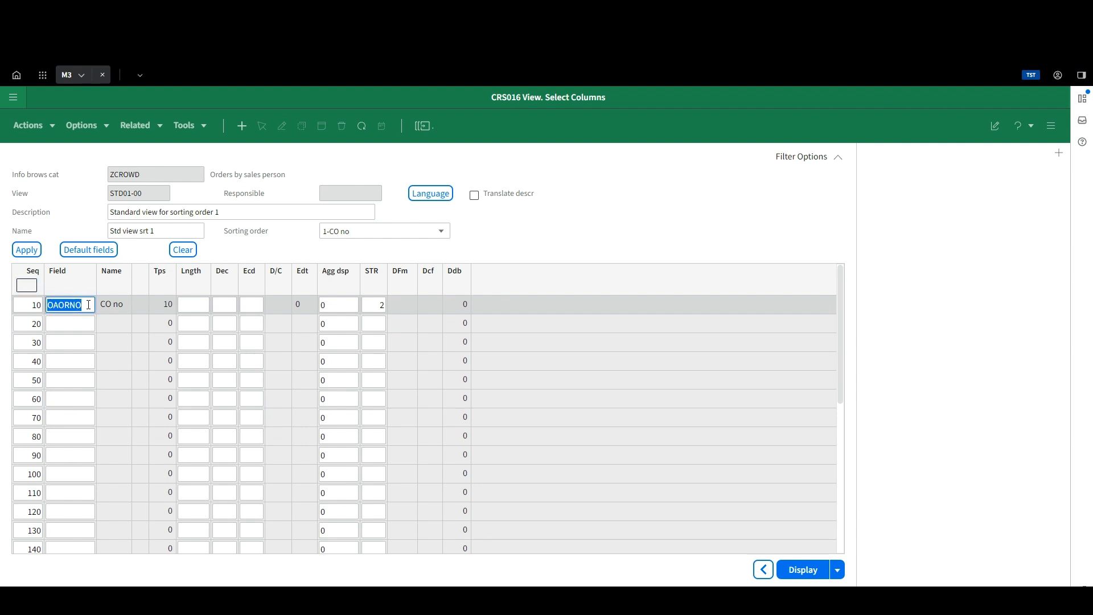
pyautogui.click(72, 324)
pyautogui.hotkey('ctrl', 'v')
pyautogui.doubleClick(72, 305)
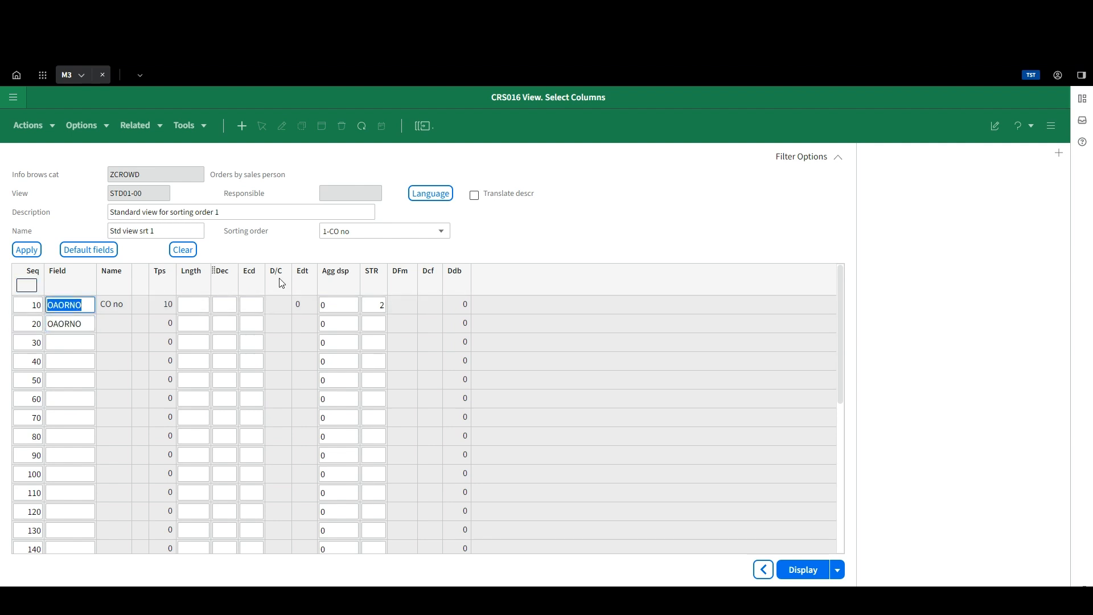
pyautogui.write('OAORDT')
# Add the customer fields OACUNO at sequence 30 and OKCUNM at sequence 40 of the view.
pyautogui.click(58, 342)
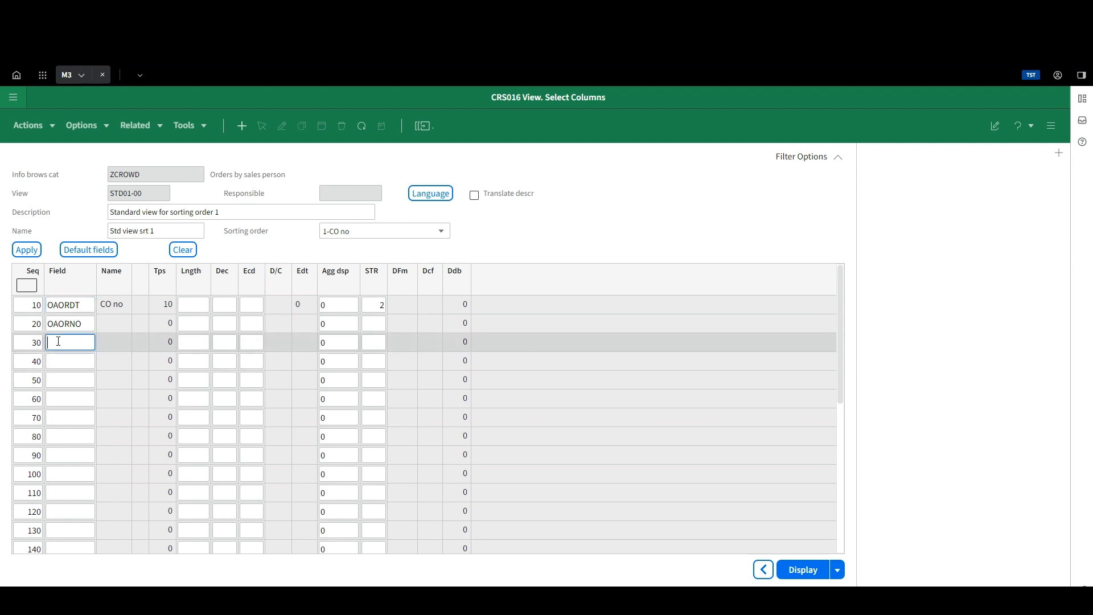
pyautogui.write('OACUNO')
pyautogui.click(80, 361)
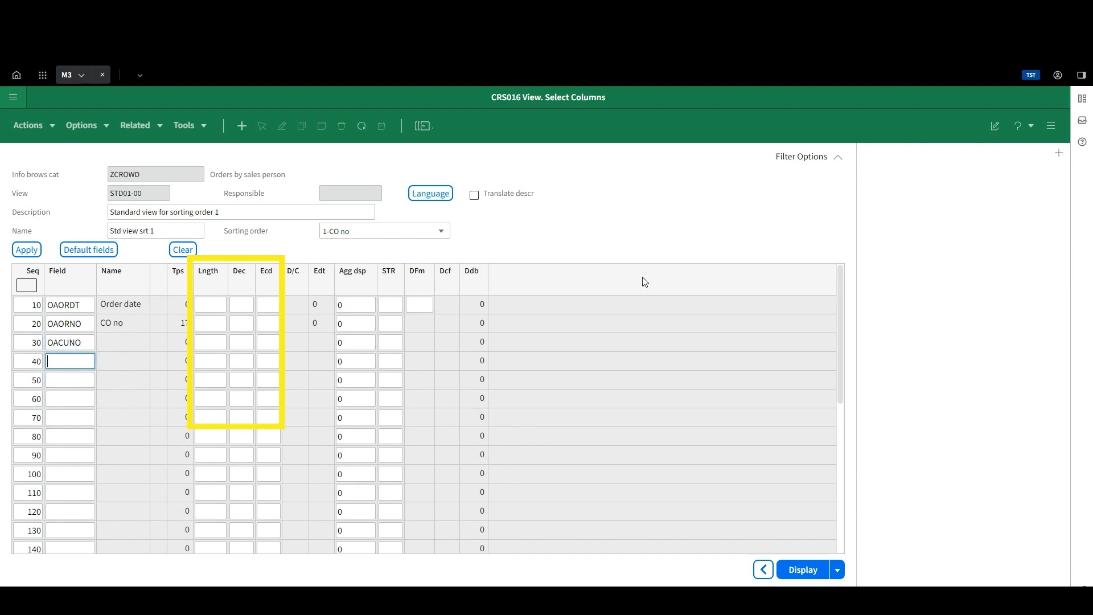
pyautogui.write('OKCUNM')
pyautogui.press('Return')
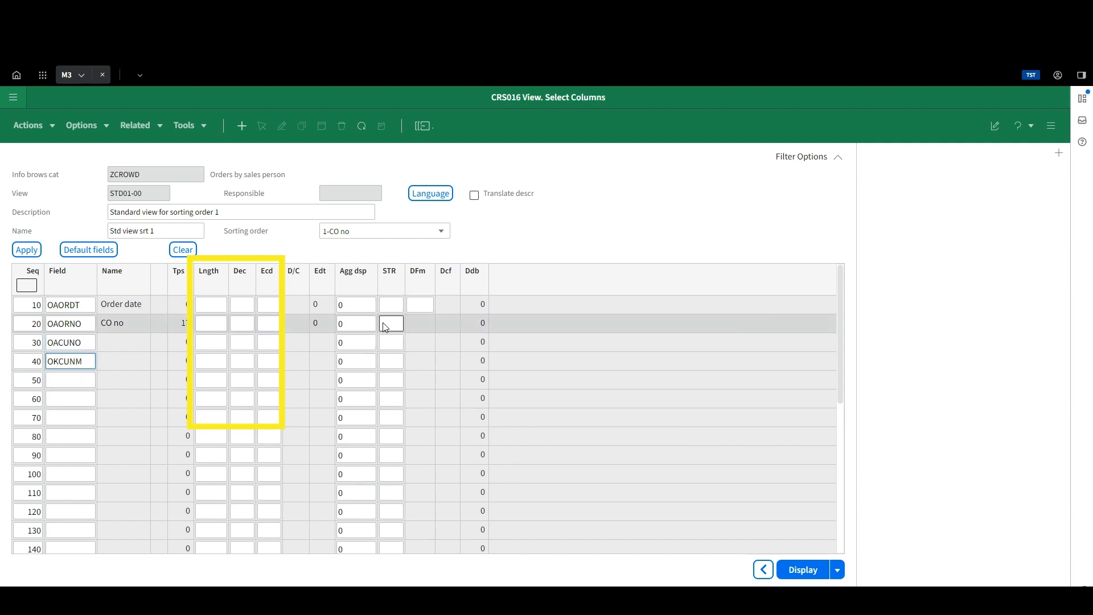
# Add the status fields OAORSL at sequence 50 and OAORST at sequence 60, and save the view's columns.
pyautogui.click(73, 380)
pyautogui.write('OA')
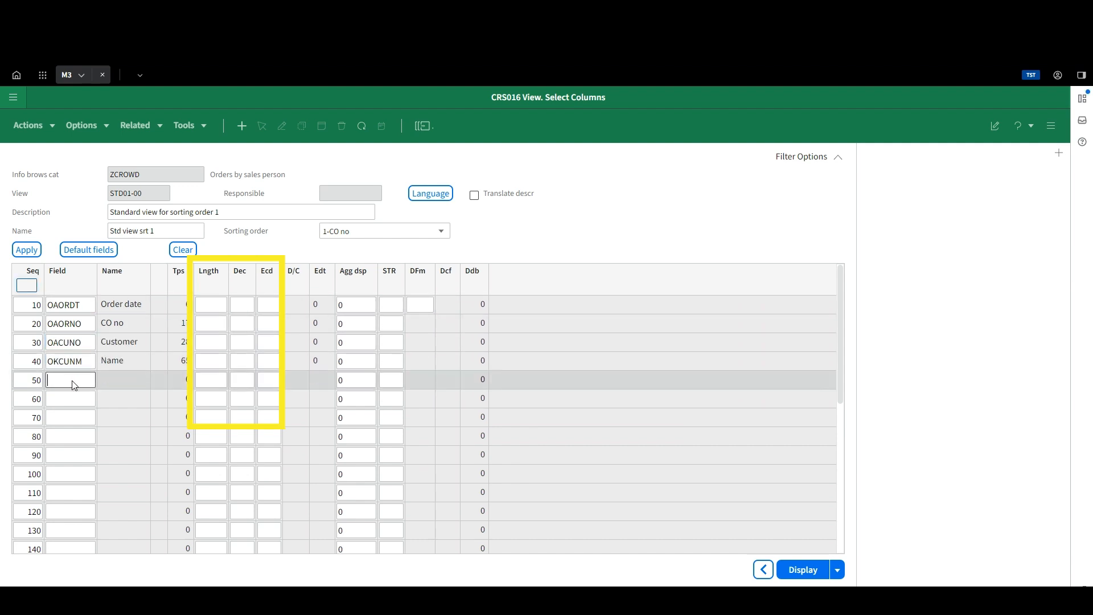
pyautogui.write('ORSL')
pyautogui.press('Return')
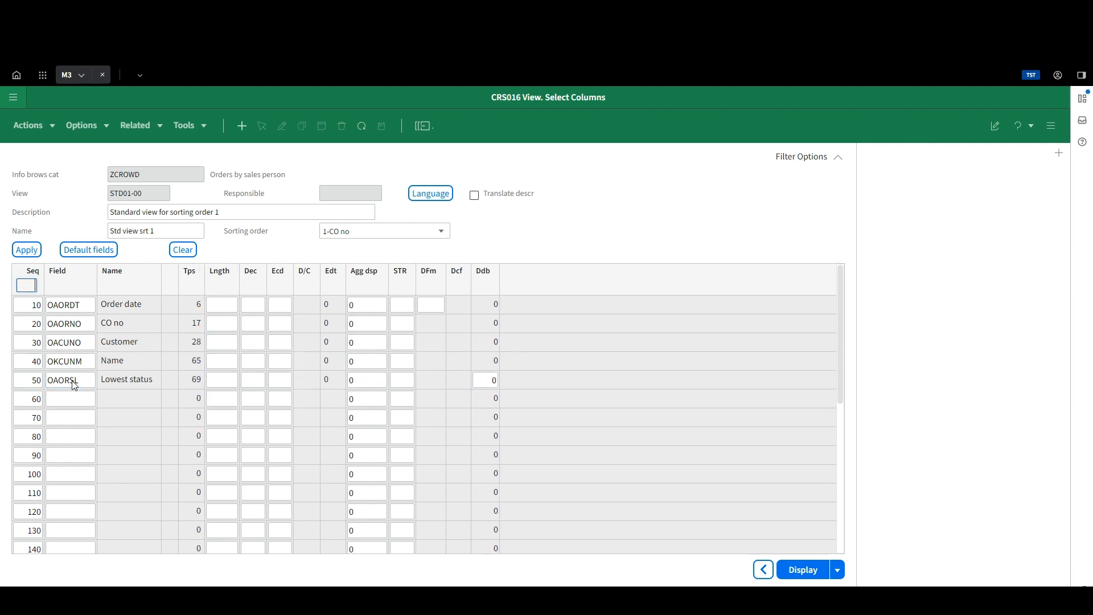
pyautogui.click(73, 399)
pyautogui.write('OAORST')
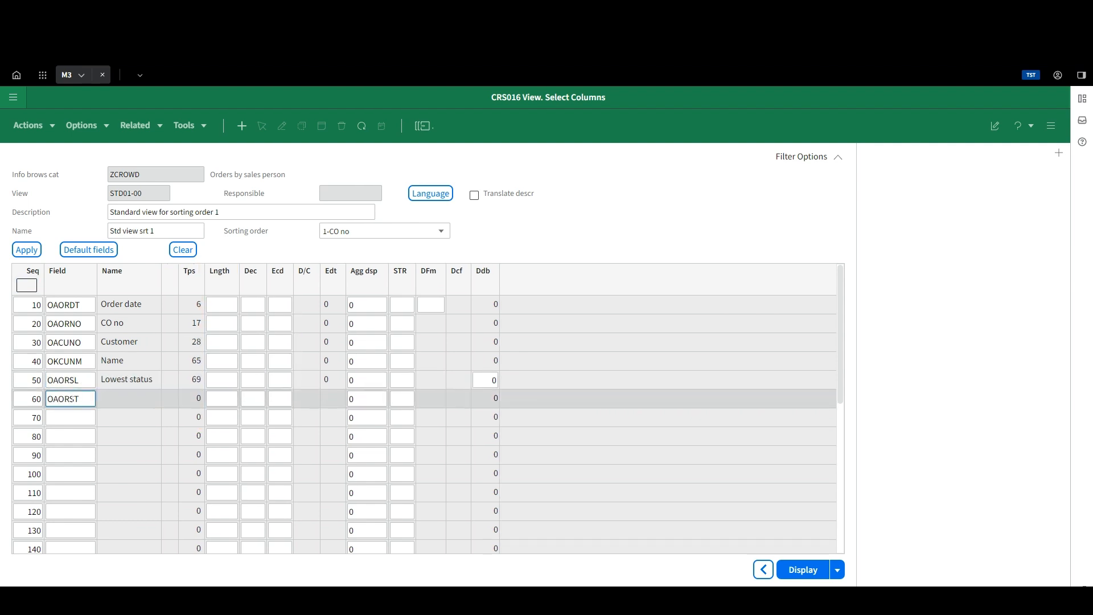
pyautogui.press('Return')
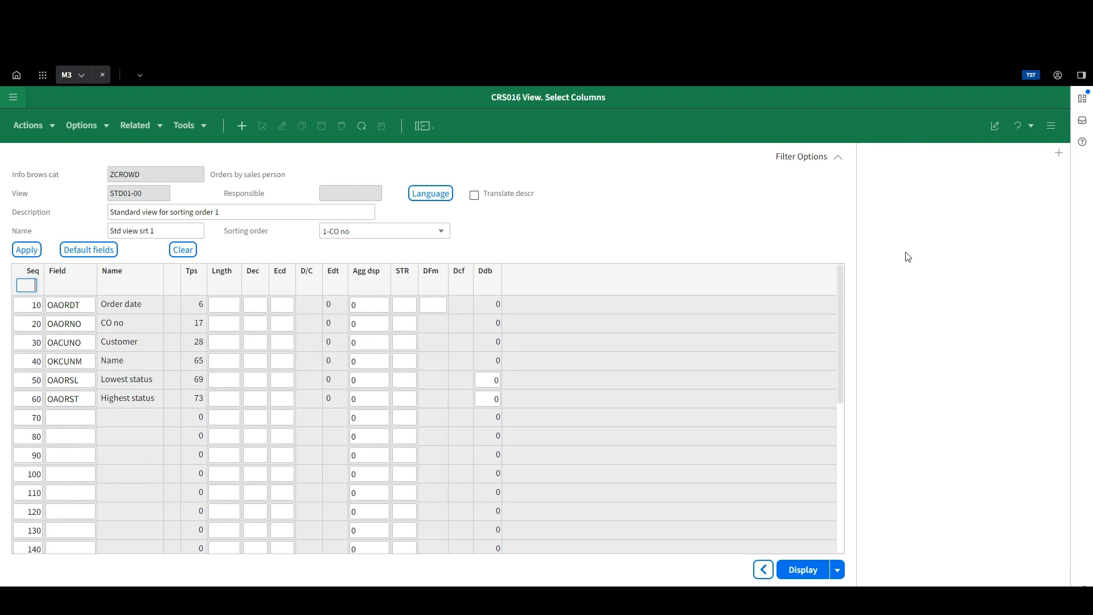
pyautogui.press('Return')
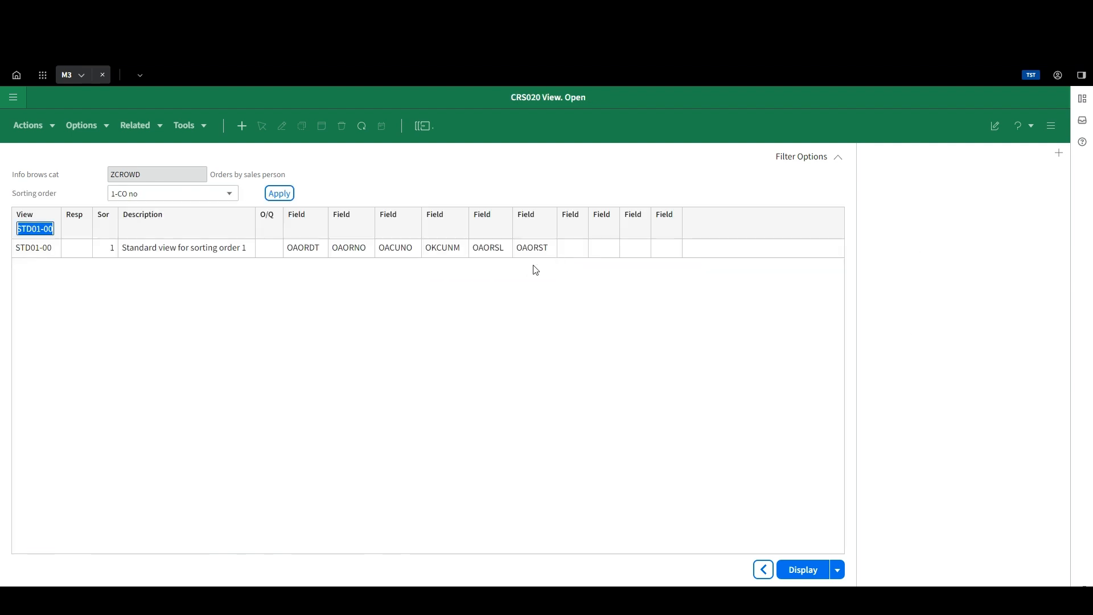
# Select view STD01-00 as the sorting order's shared View 1 and finish the sorting order, leaving its text empty.
pyautogui.rightClick(227, 253)
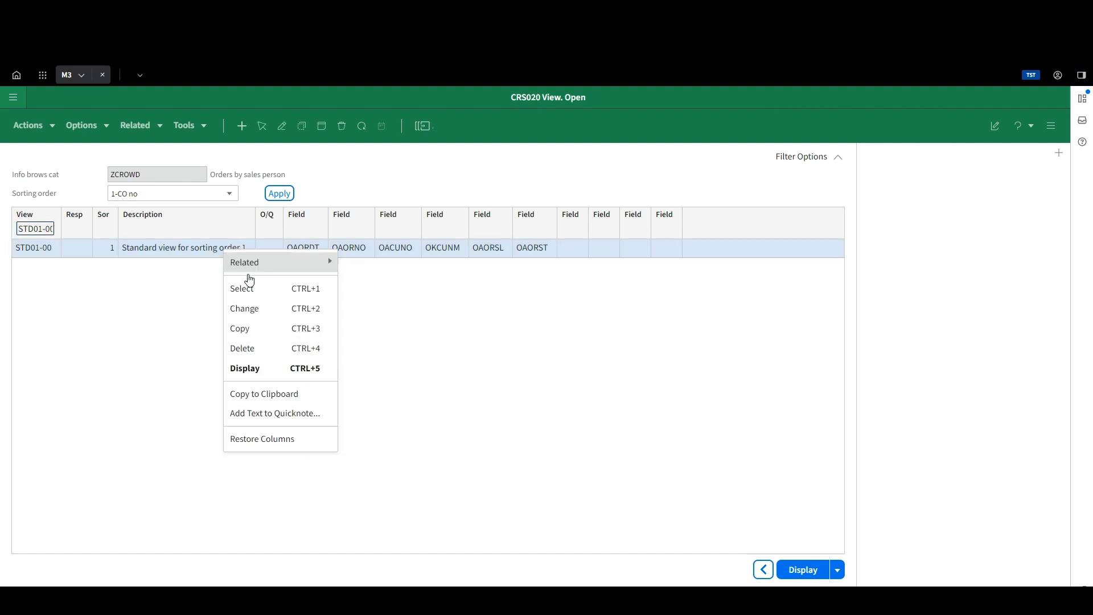
pyautogui.click(252, 288)
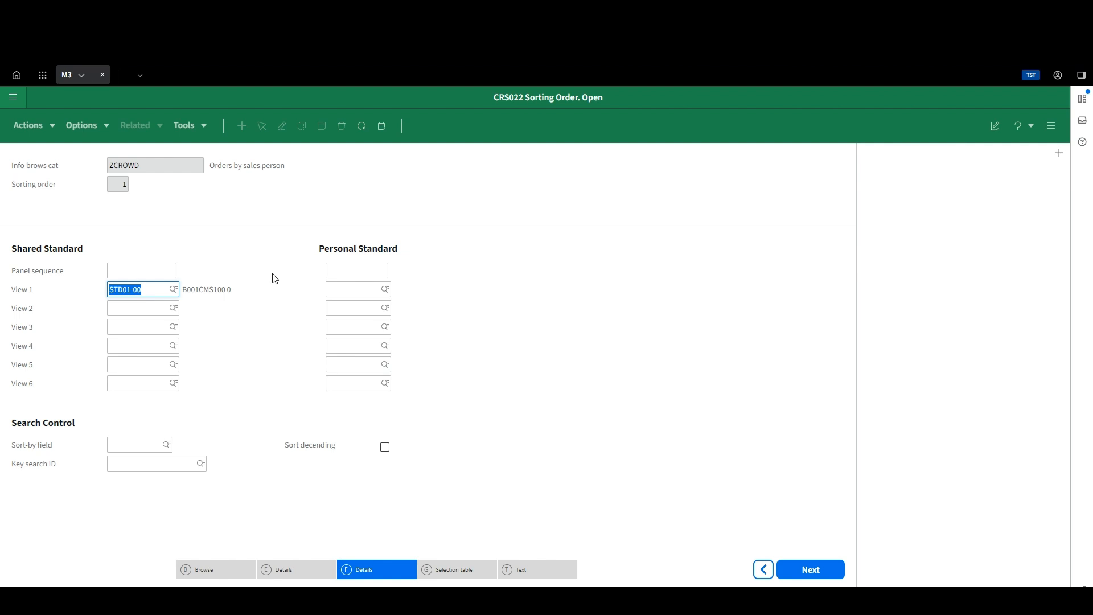
pyautogui.click(813, 579)
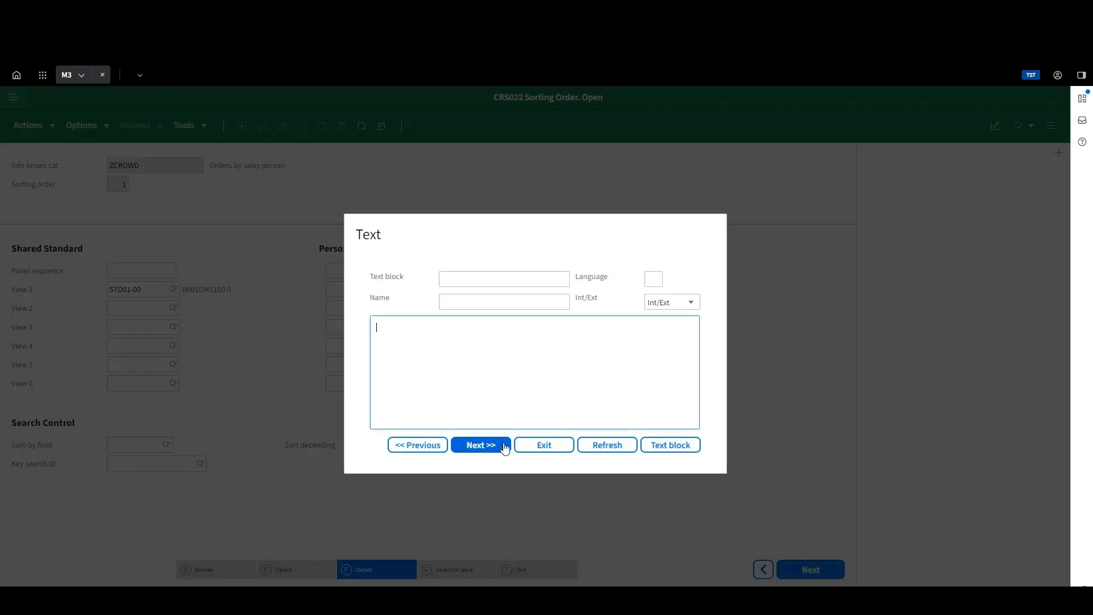
pyautogui.click(488, 449)
pyautogui.click(383, 416)
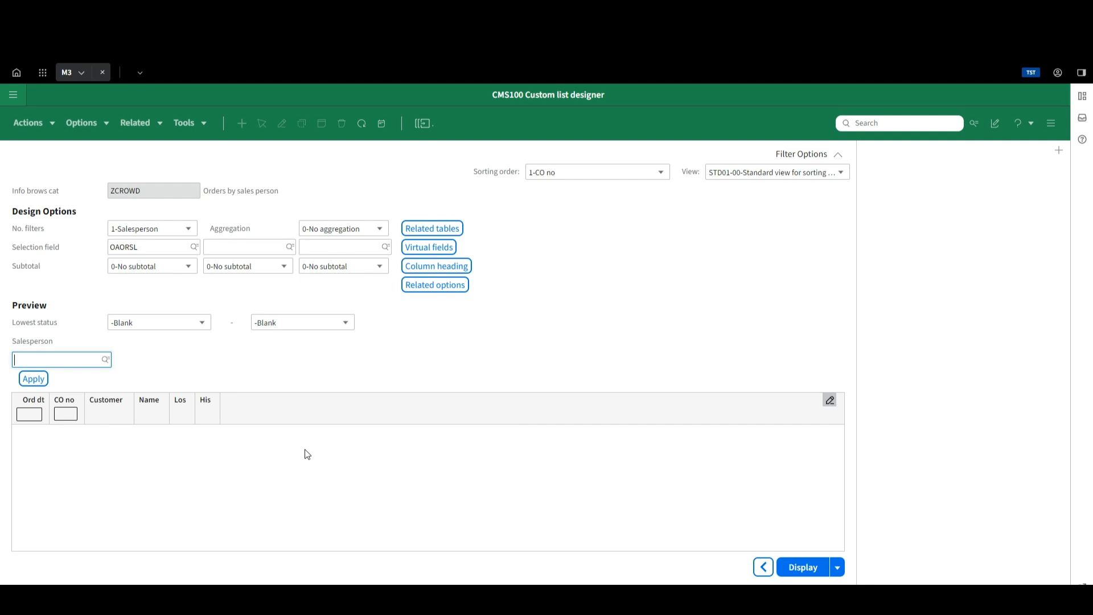
# Filter the order list preview to lowest status 22-Reserved through 22-Reserved and salesperson DISSALES1.
pyautogui.click(154, 328)
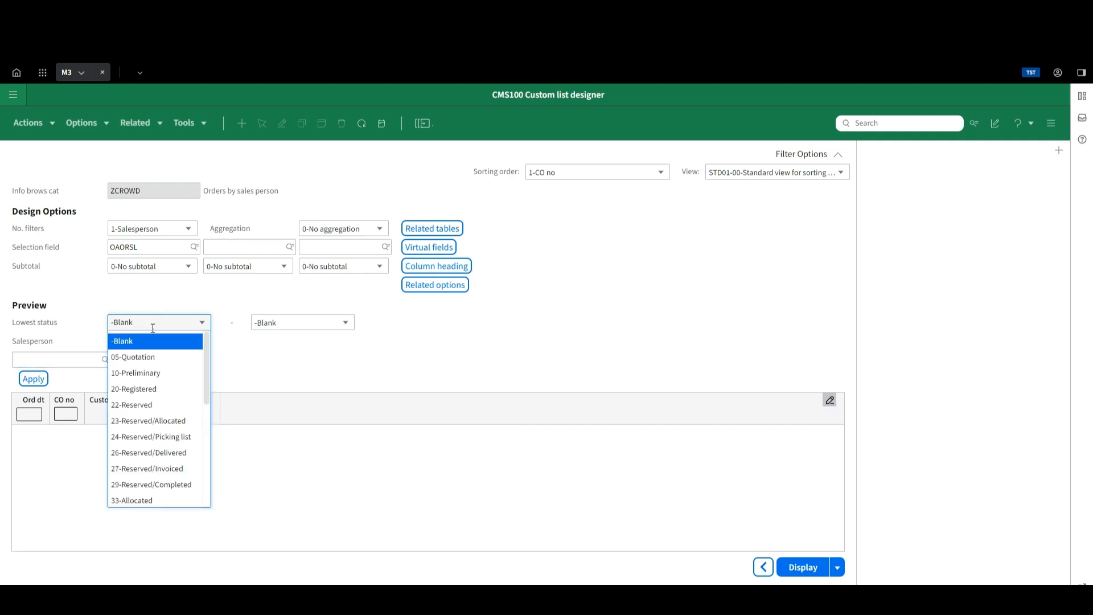
pyautogui.click(151, 389)
pyautogui.click(299, 324)
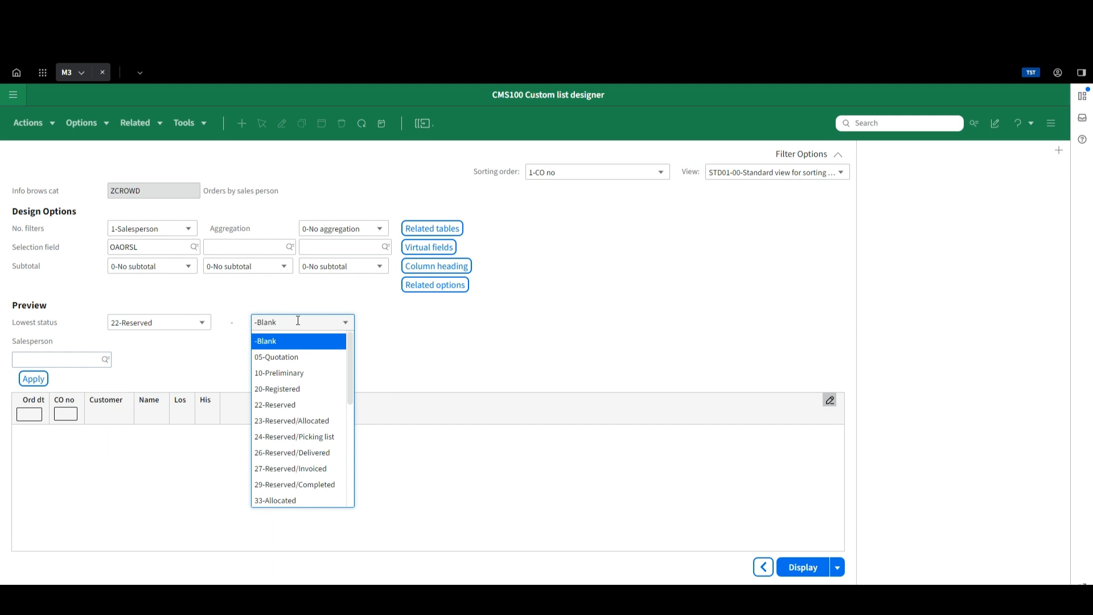
pyautogui.click(284, 405)
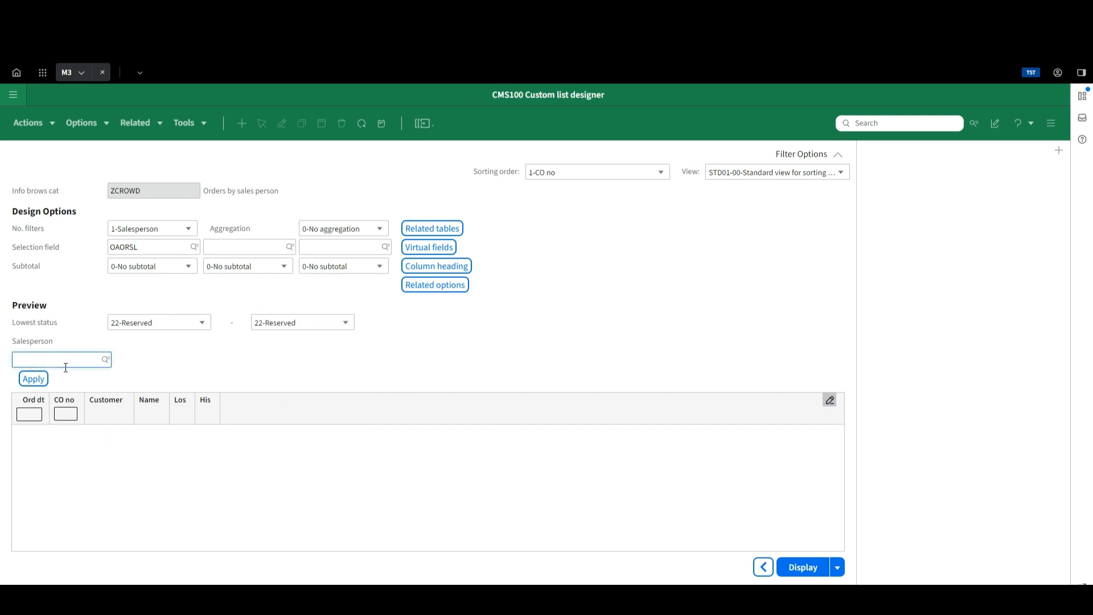
pyautogui.write('DISSALES1')
pyautogui.press('Return')
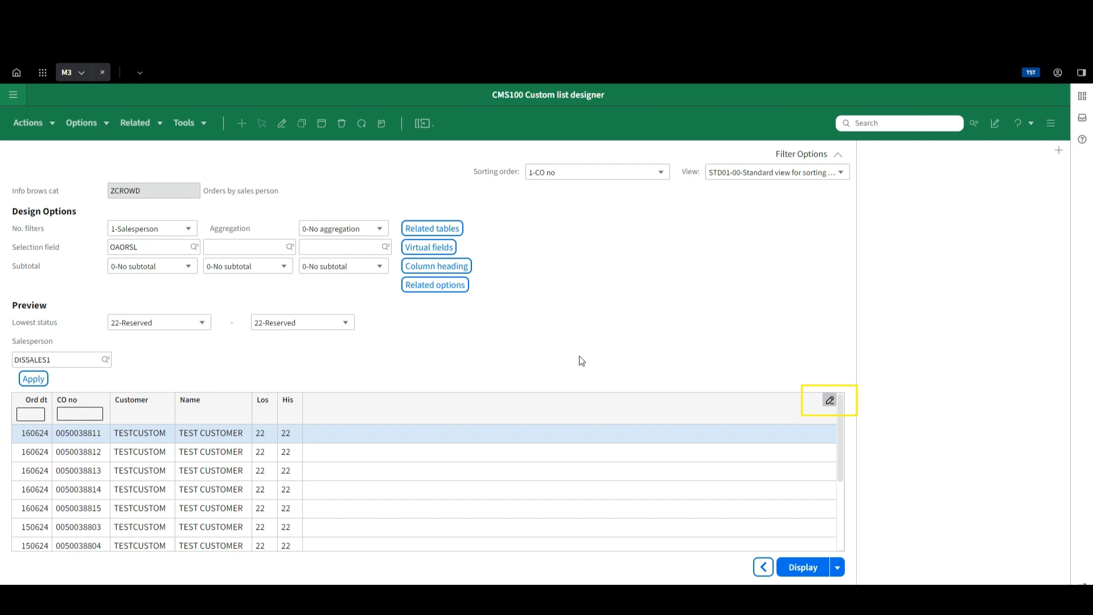
# Add the Total order value net (OANTLA/OOHEAD) column to the list view and save the view.
pyautogui.click(830, 402)
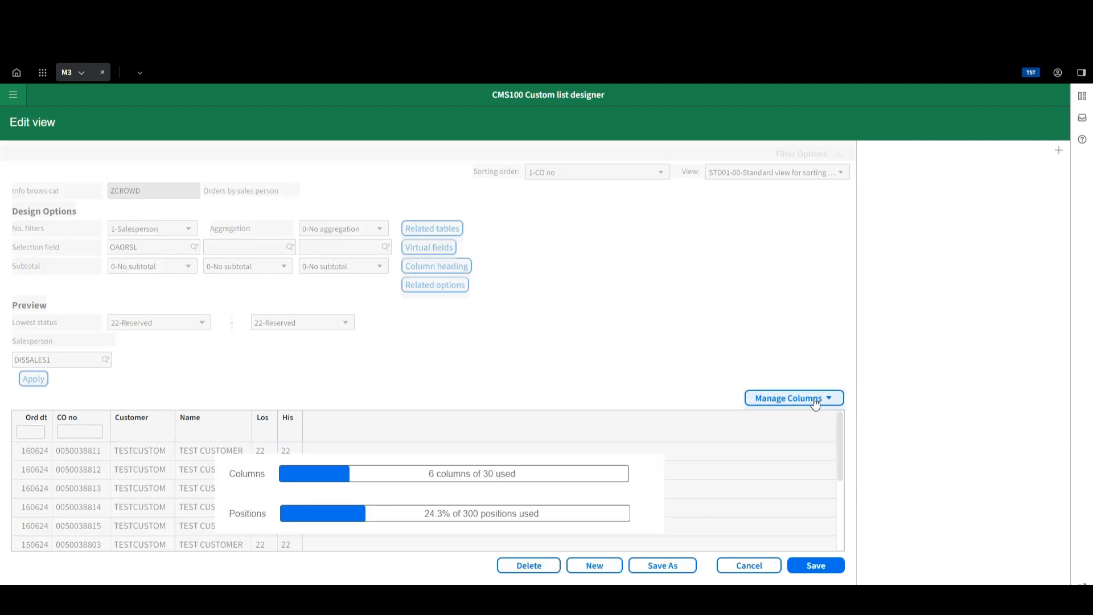
pyautogui.click(813, 402)
pyautogui.click(803, 427)
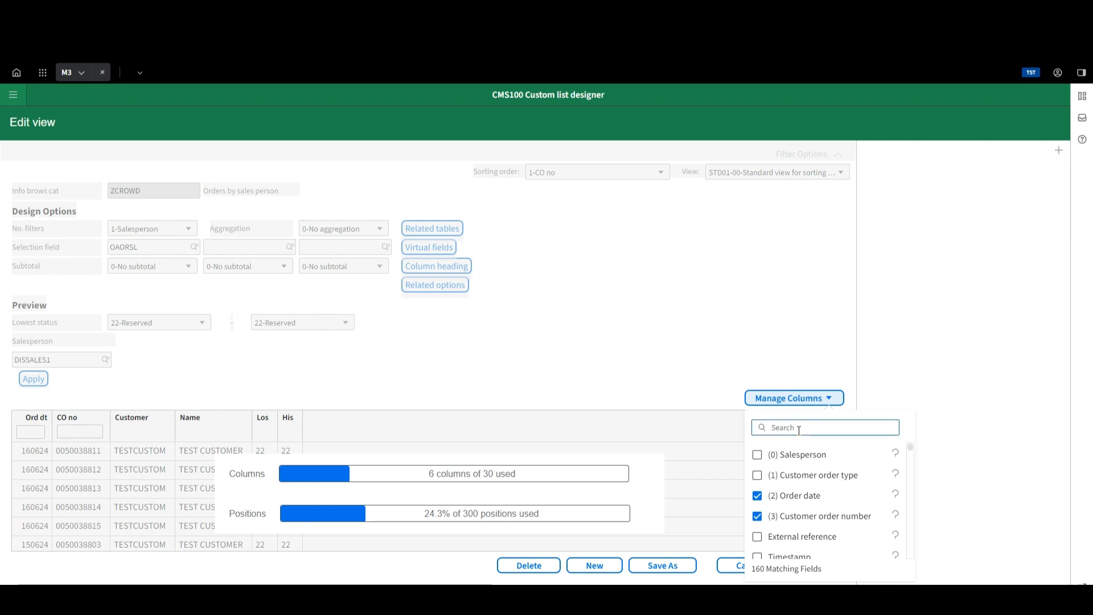
pyautogui.write('net')
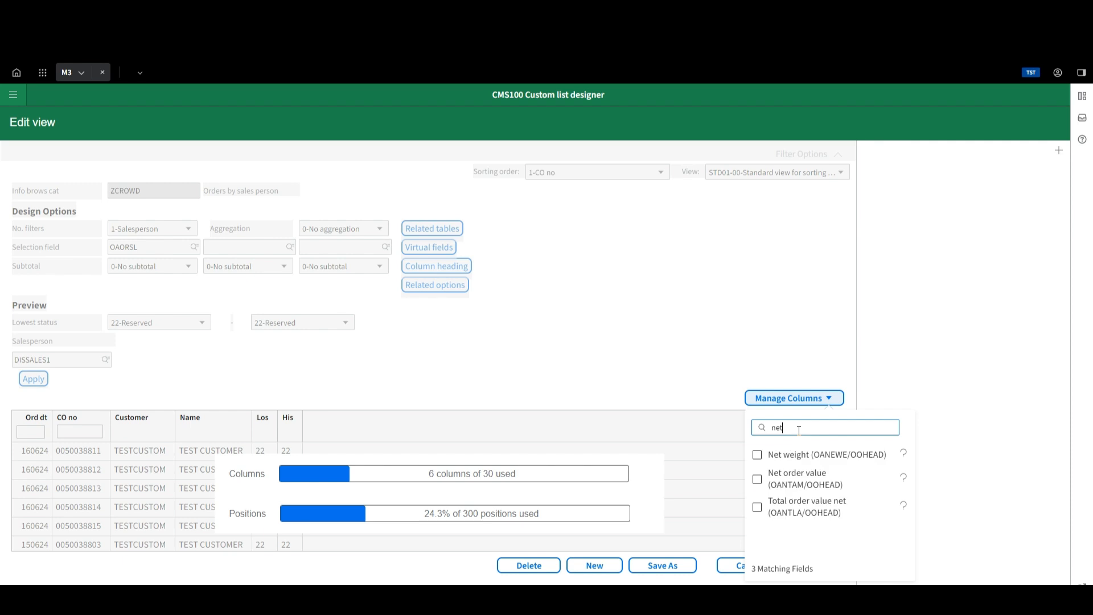
pyautogui.click(758, 510)
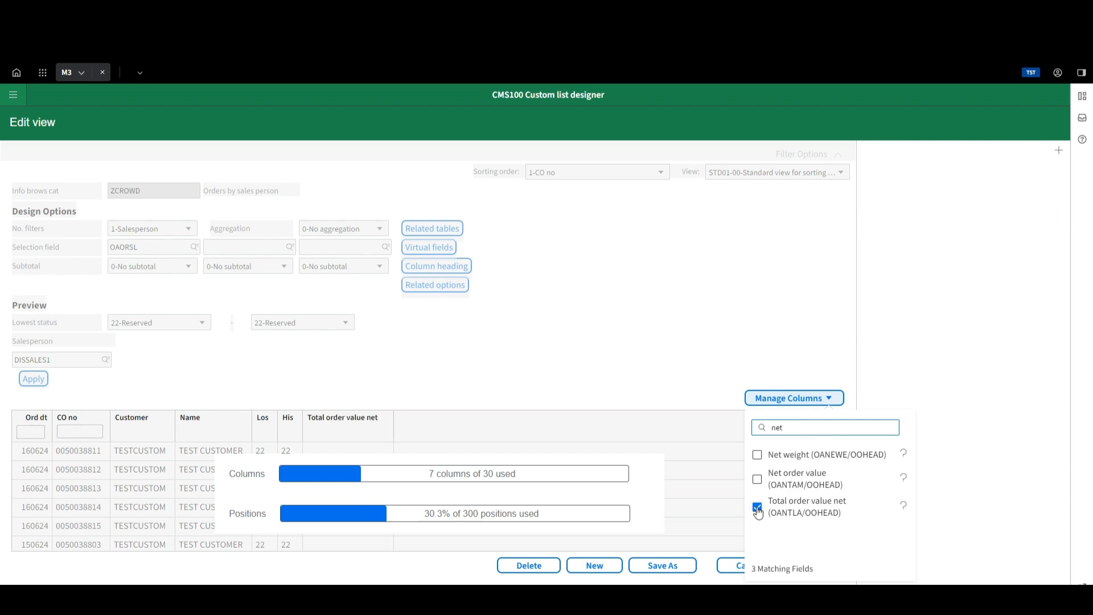
pyautogui.click(714, 581)
pyautogui.click(818, 566)
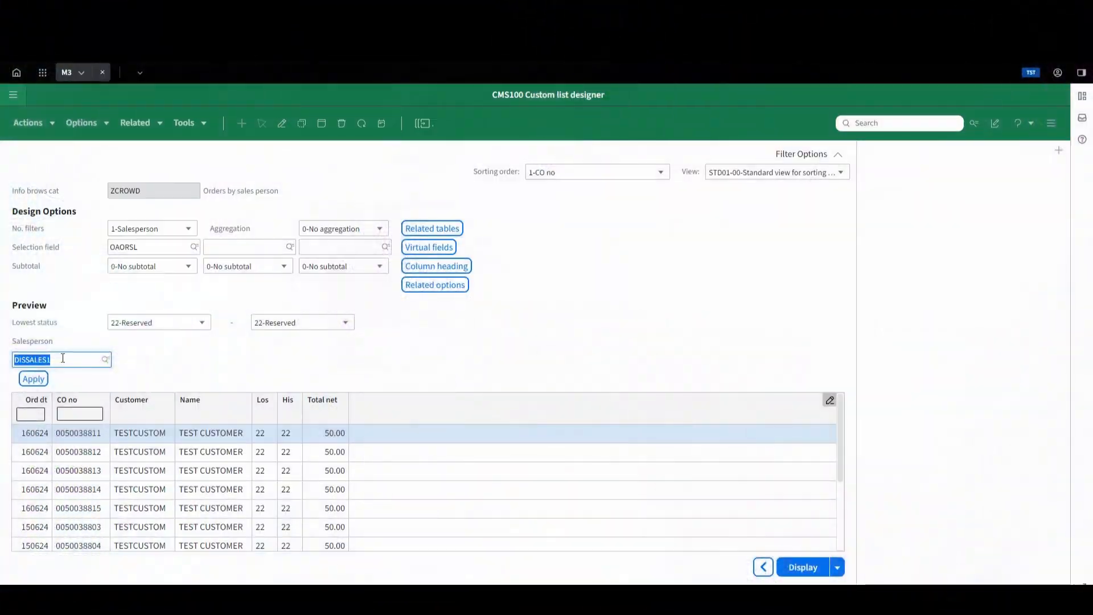
# Clear the salesperson filter and save the list as a bookmark named "Open orders by Salesperson".
pyautogui.press('BackSpace')
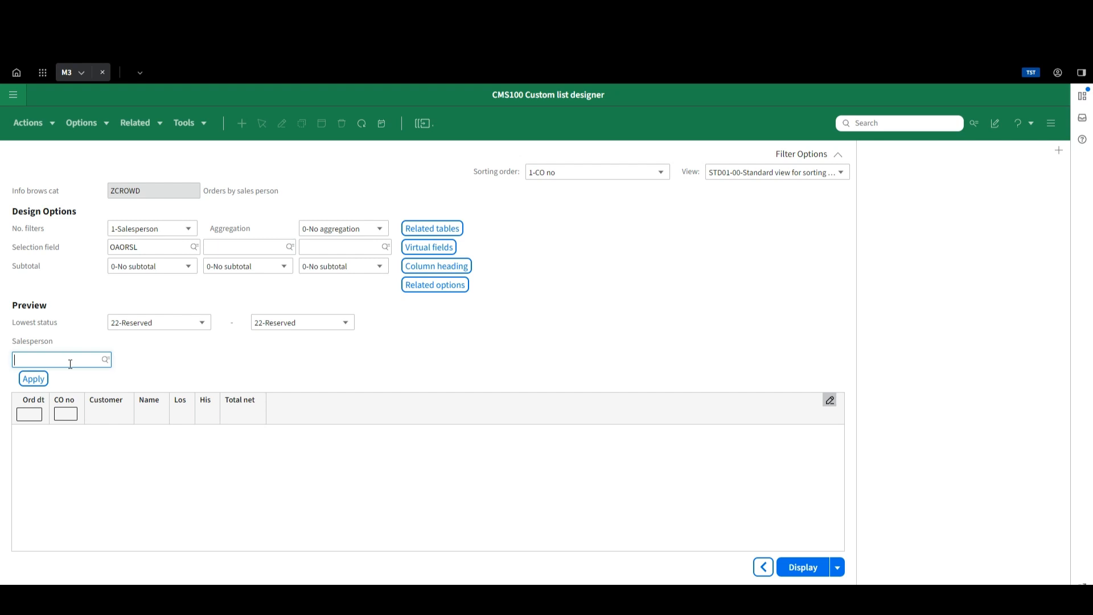
pyautogui.click(81, 73)
pyautogui.click(105, 93)
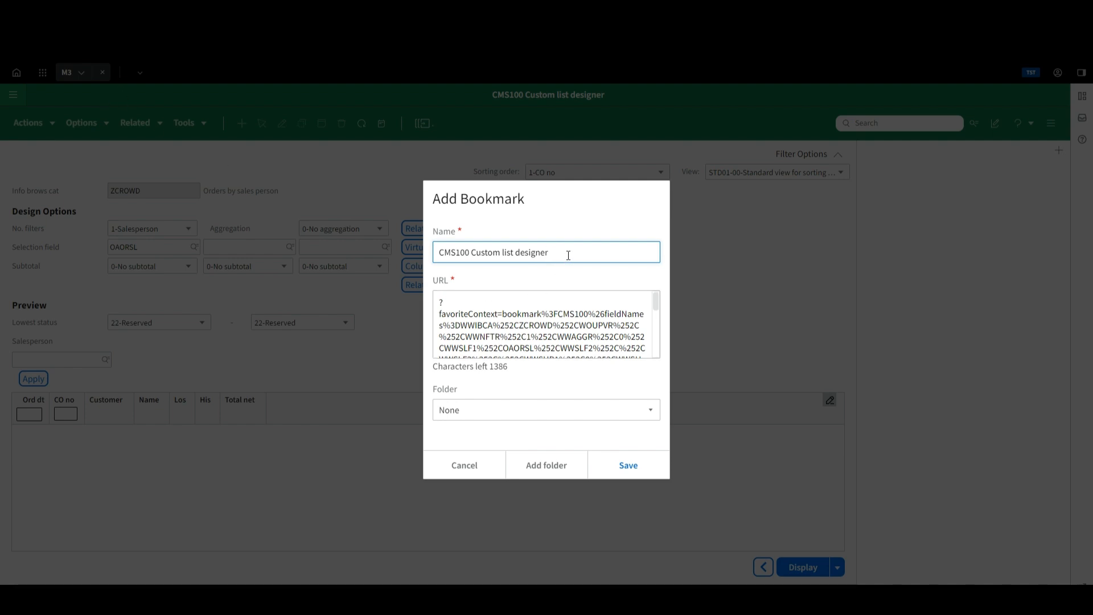
pyautogui.moveTo(569, 254); pyautogui.dragTo(436, 257)
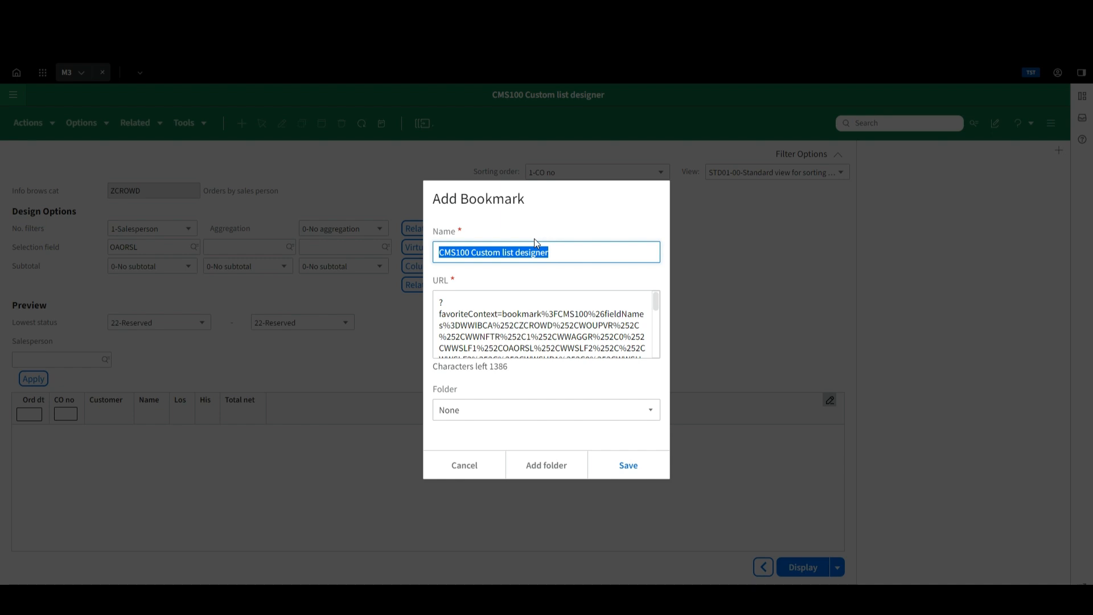
pyautogui.press('BackSpace')
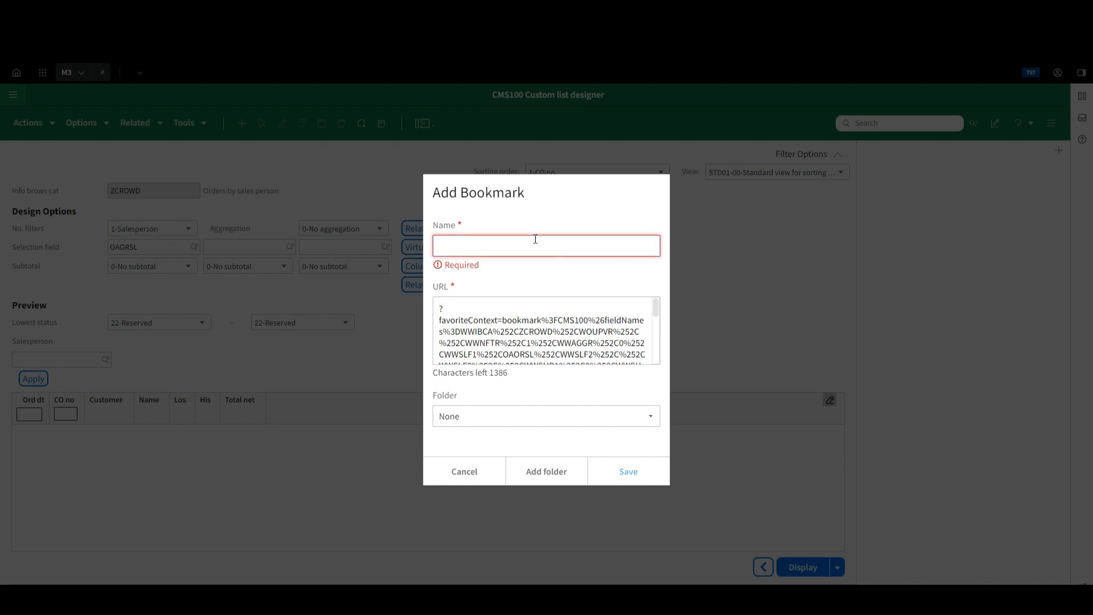
pyautogui.write('Open')
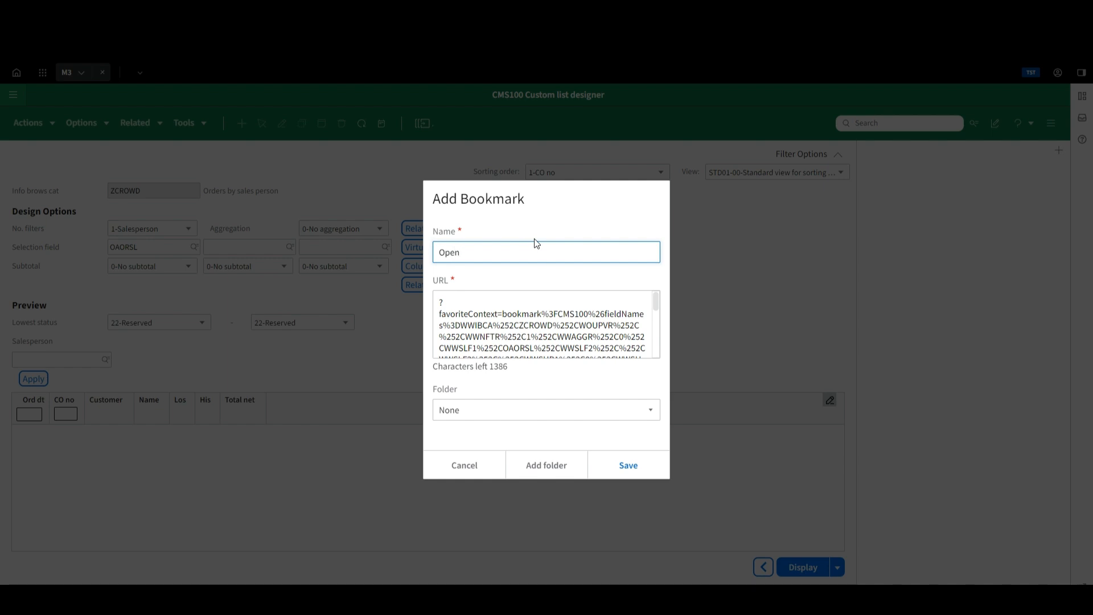
pyautogui.write(' orders by Salesperson')
pyautogui.click(636, 474)
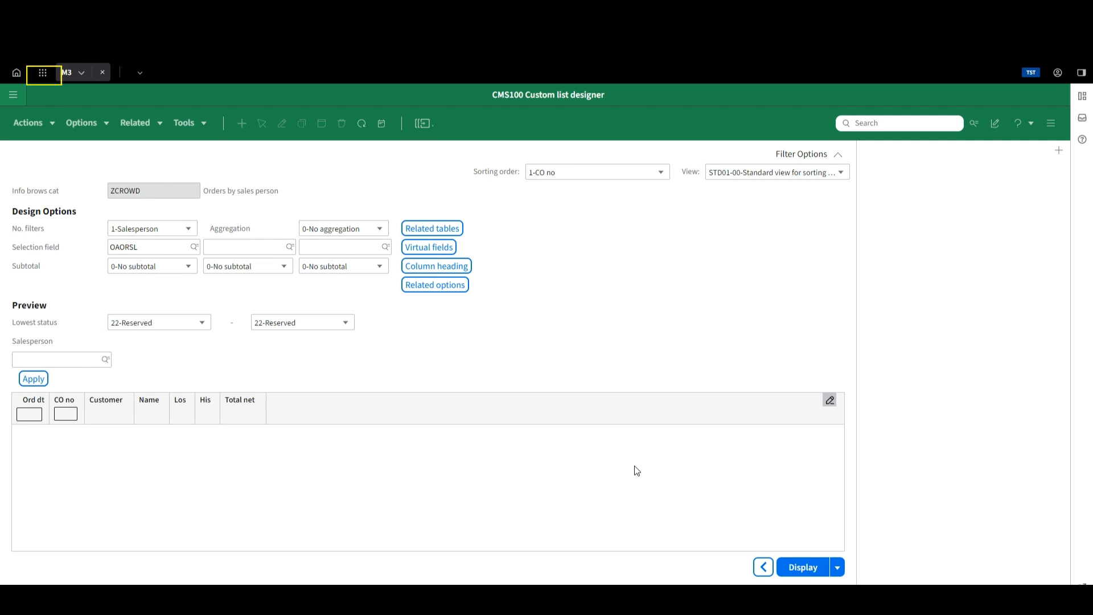
# Create a new widget-based workspace named "The Crowd" with the blue code-window icon.
pyautogui.click(45, 78)
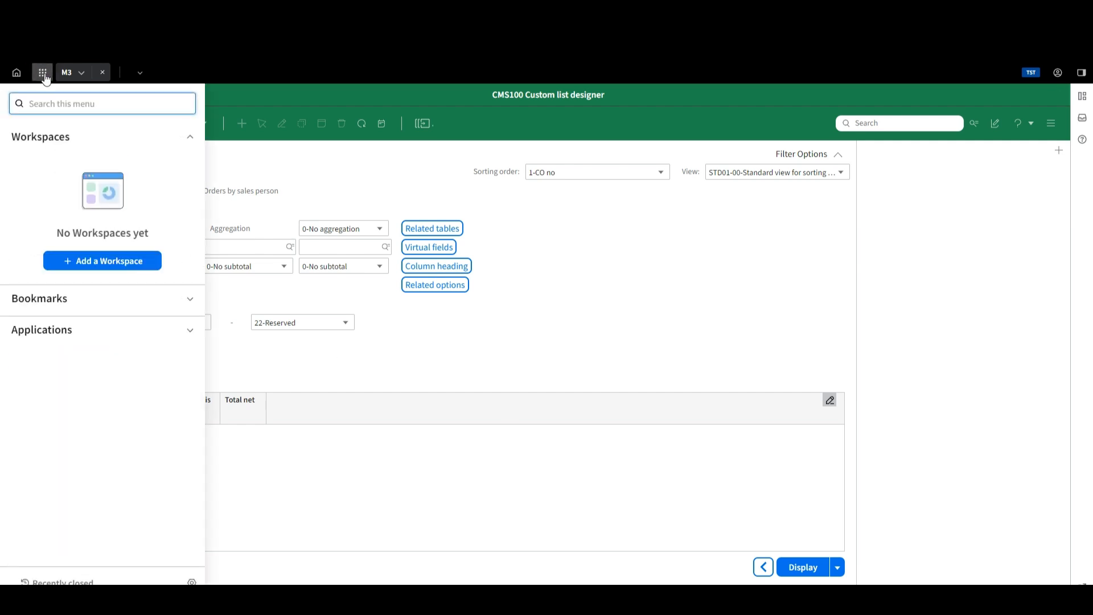
pyautogui.click(86, 262)
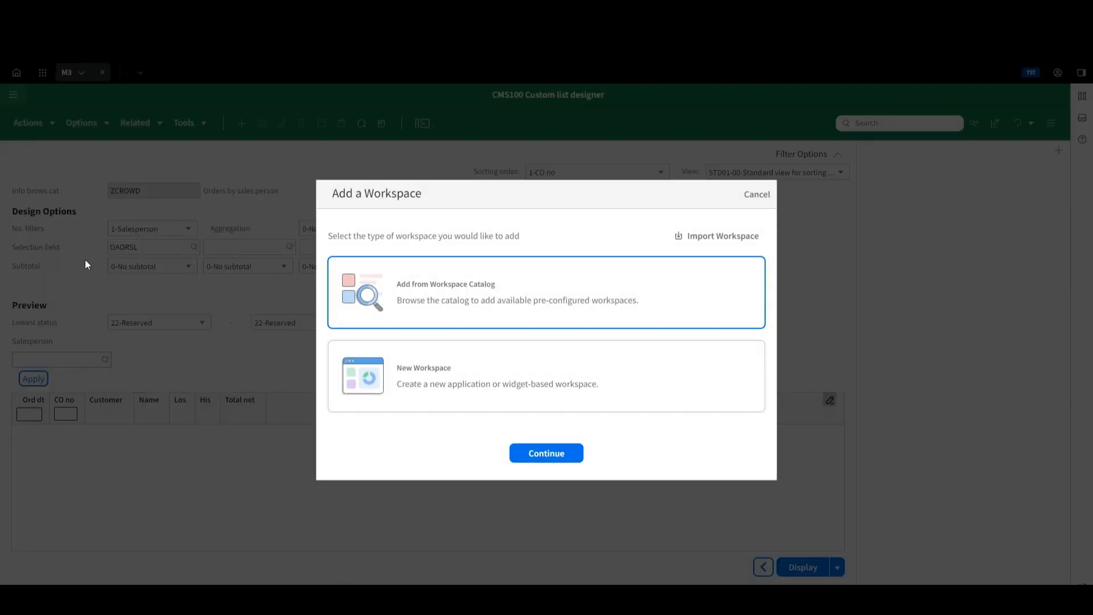
pyautogui.click(366, 373)
pyautogui.click(532, 459)
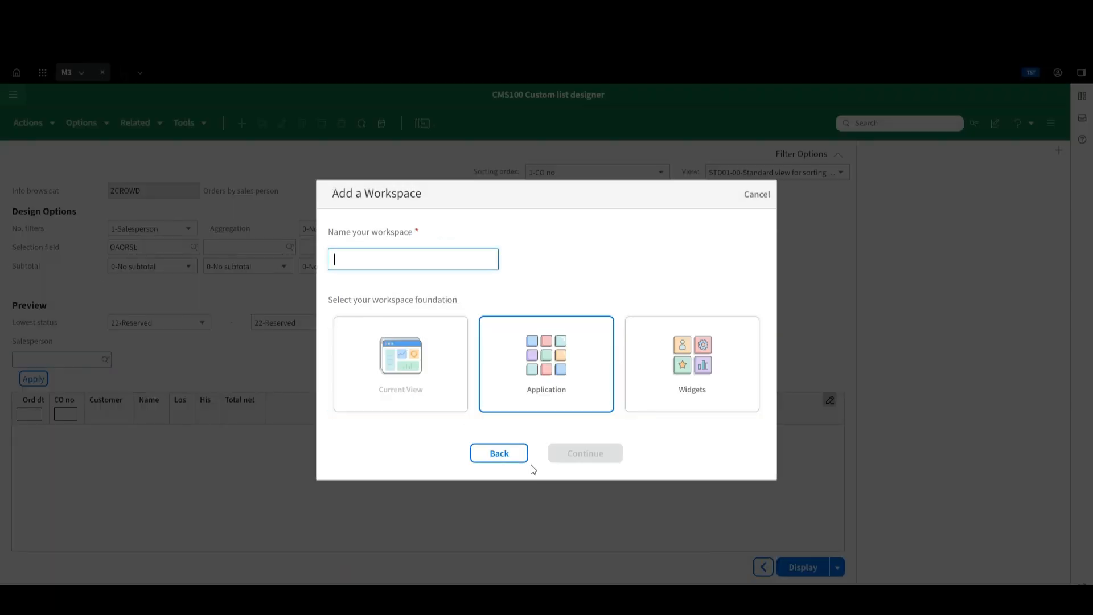
pyautogui.write('The')
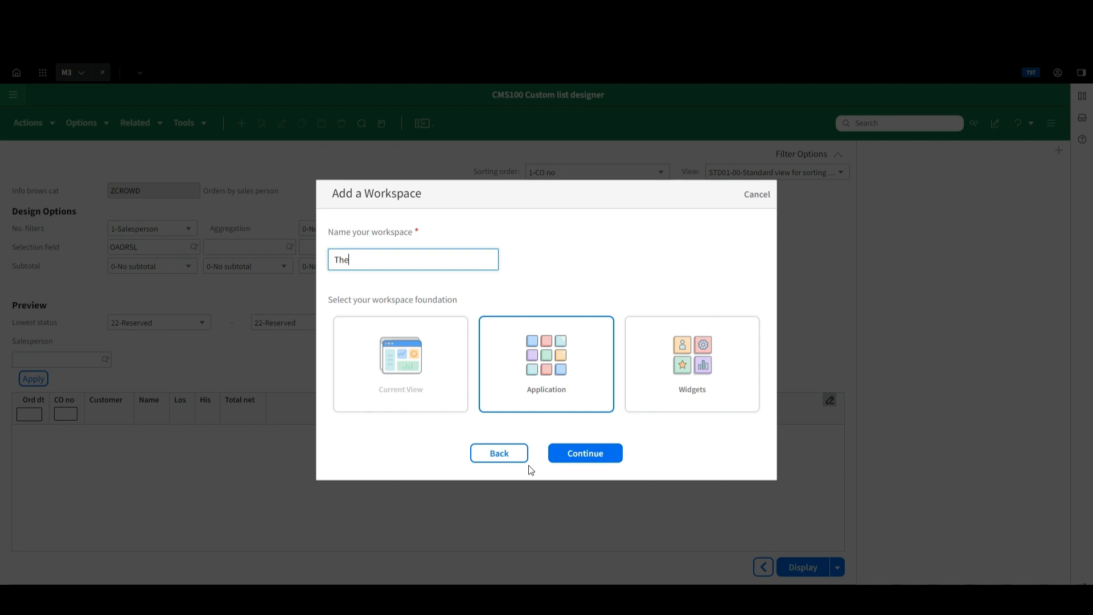
pyautogui.write(' Crowd')
pyautogui.click(708, 364)
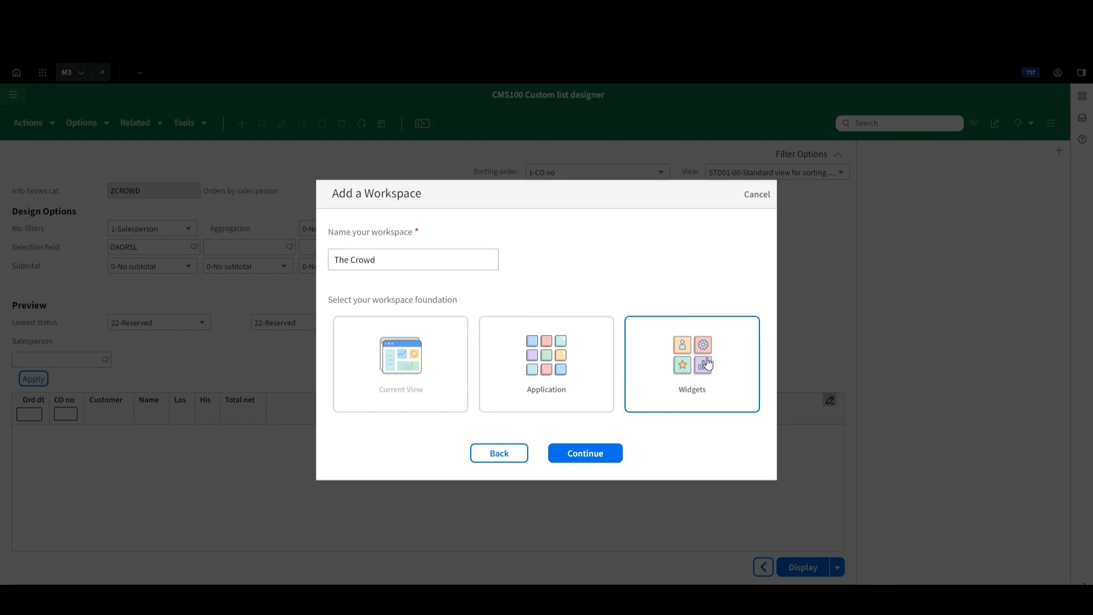
pyautogui.click(588, 454)
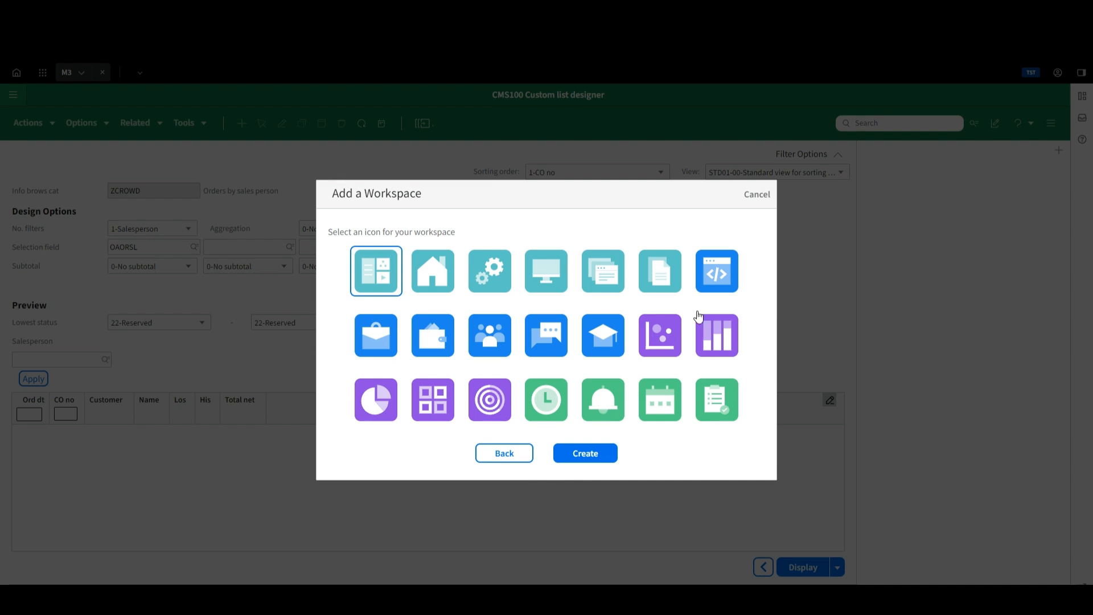
pyautogui.click(720, 274)
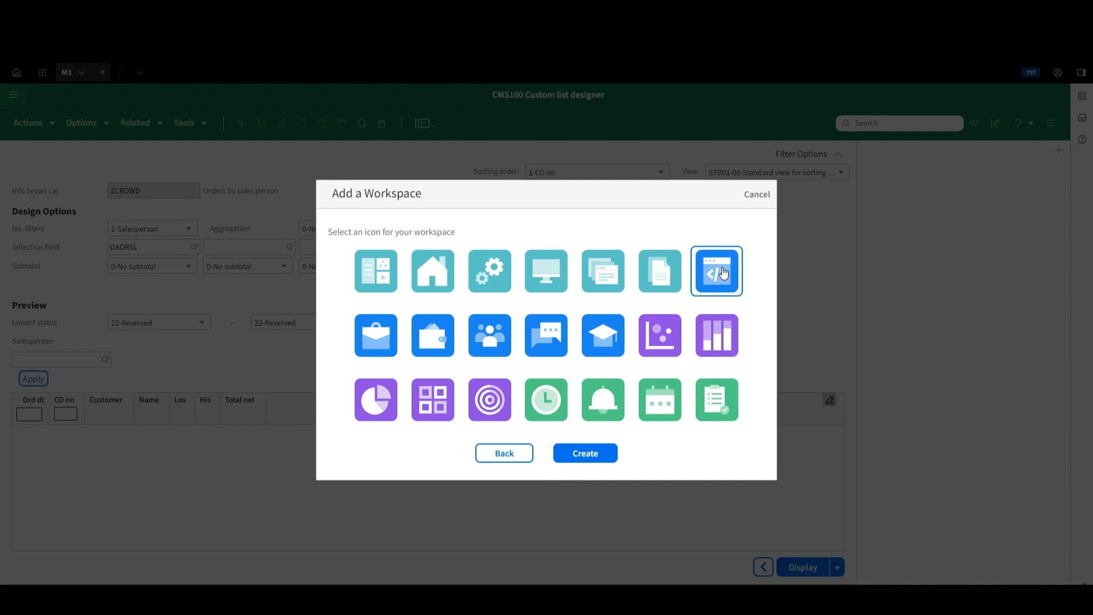
pyautogui.click(587, 459)
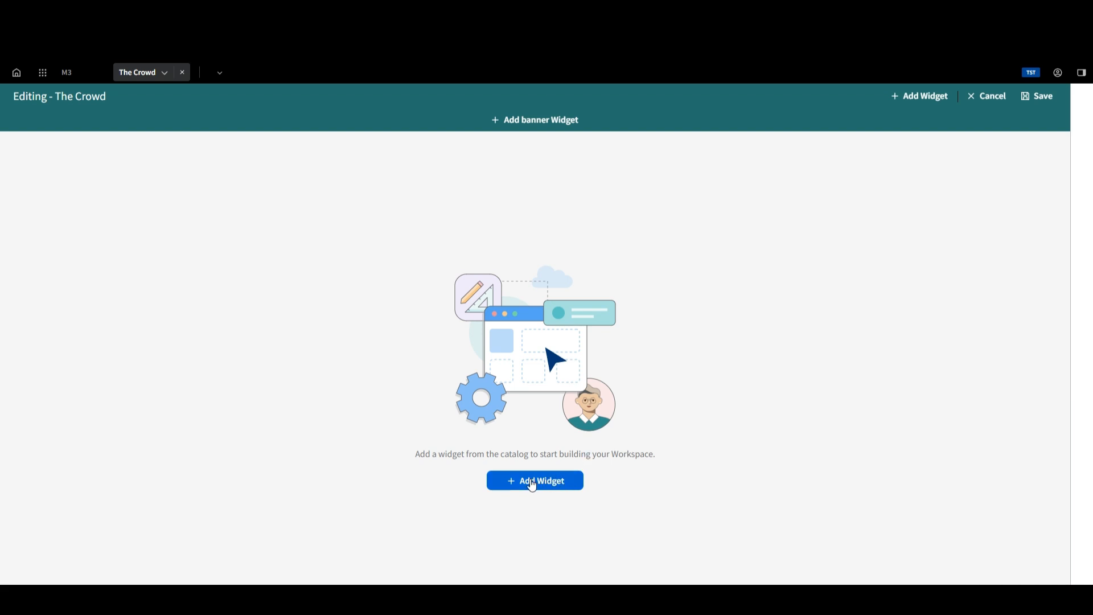
# Add the standard Menu widget from the widget catalog to The Crowd workspace and save the workspace.
pyautogui.click(532, 482)
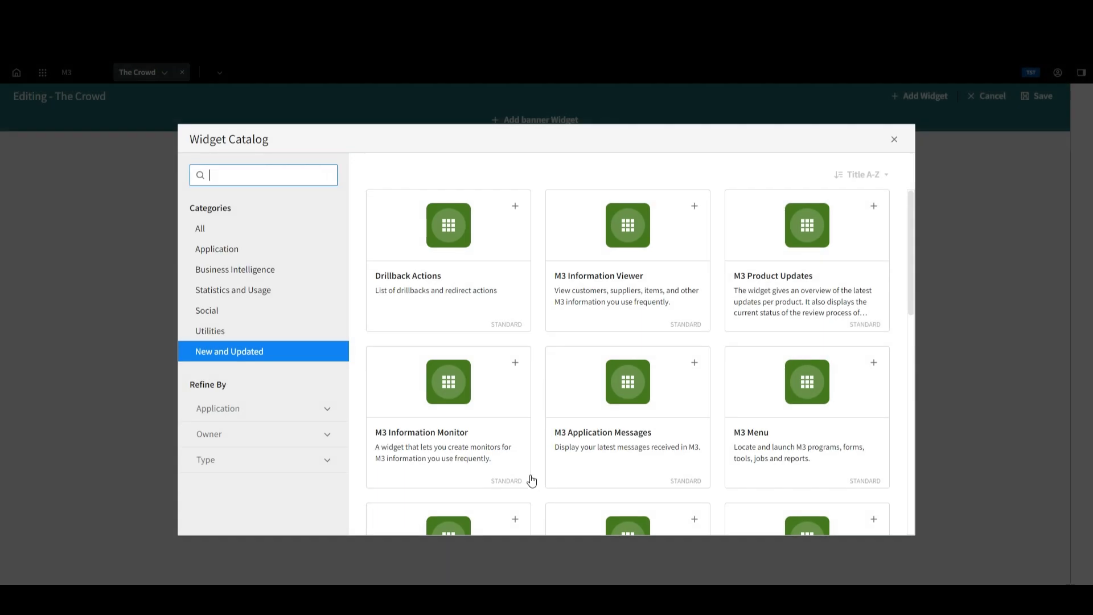
pyautogui.write('Menu')
pyautogui.press('Return')
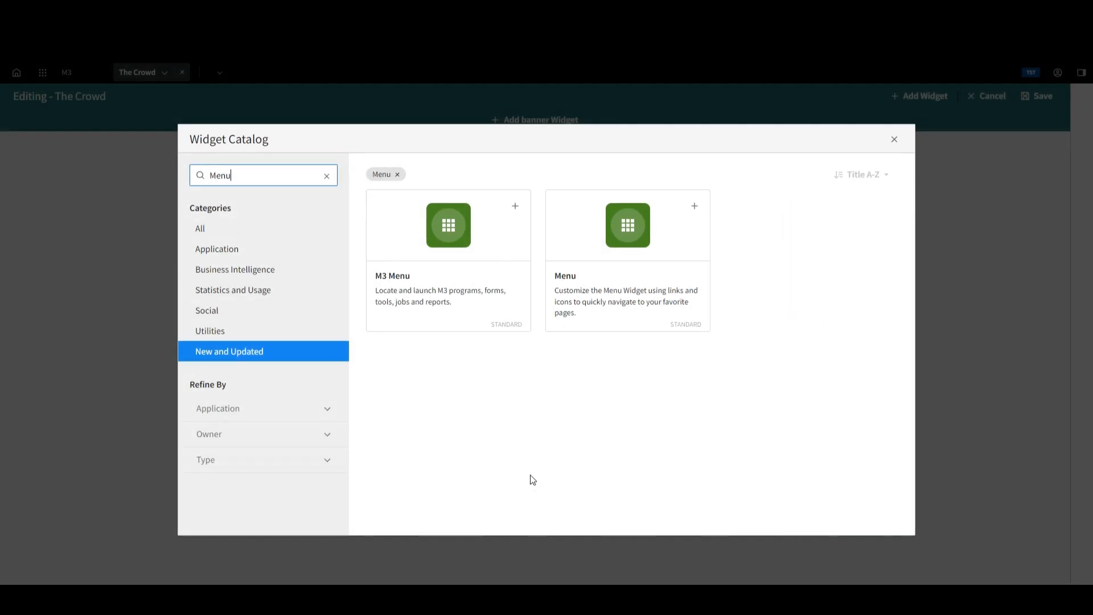
pyautogui.click(694, 207)
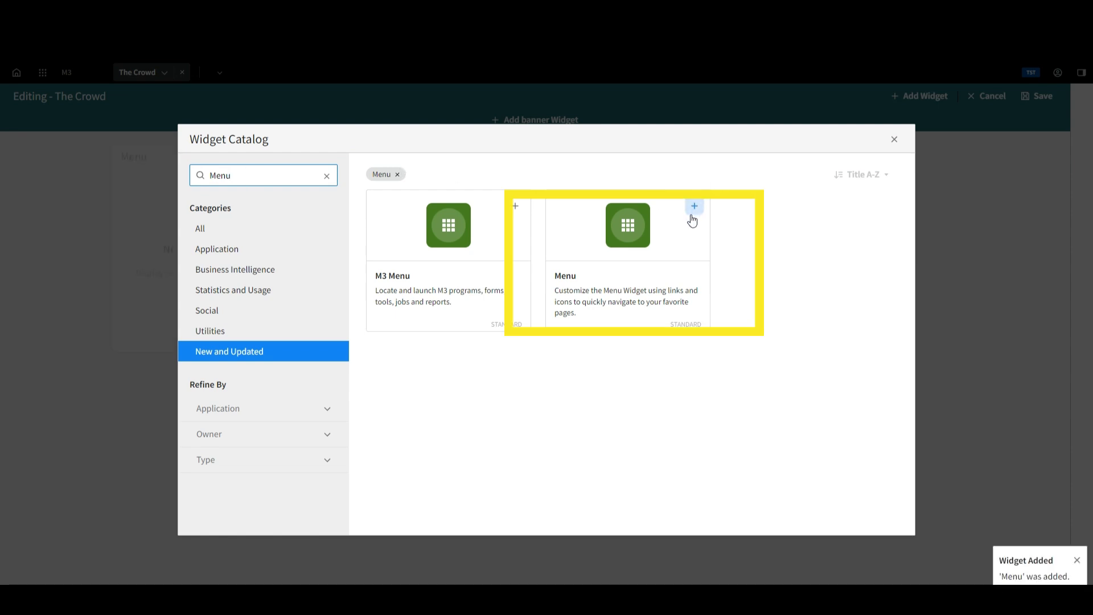
pyautogui.click(894, 139)
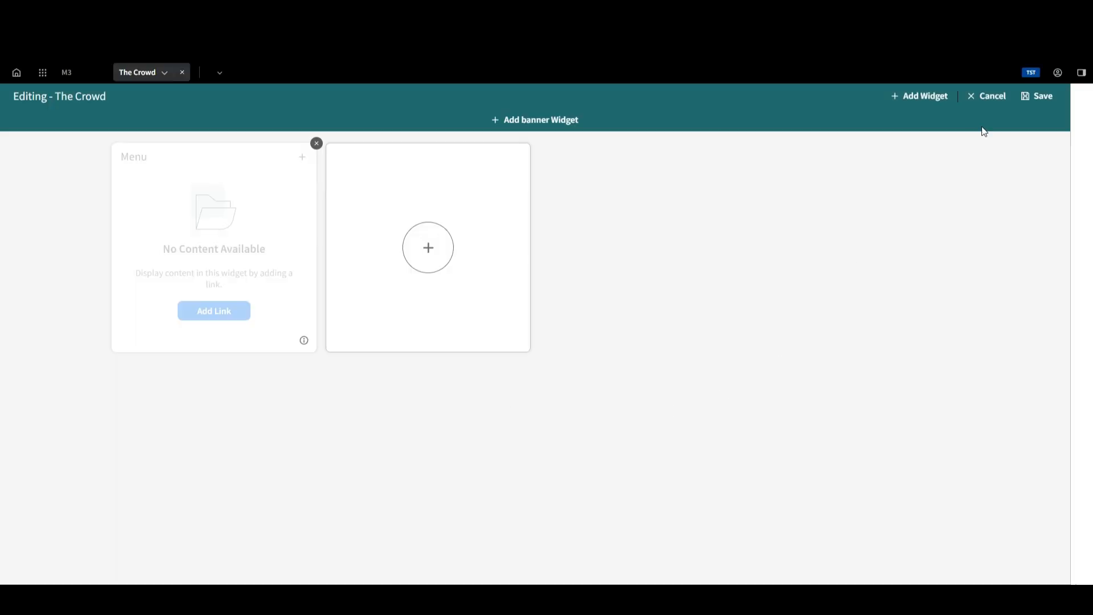
pyautogui.click(1035, 98)
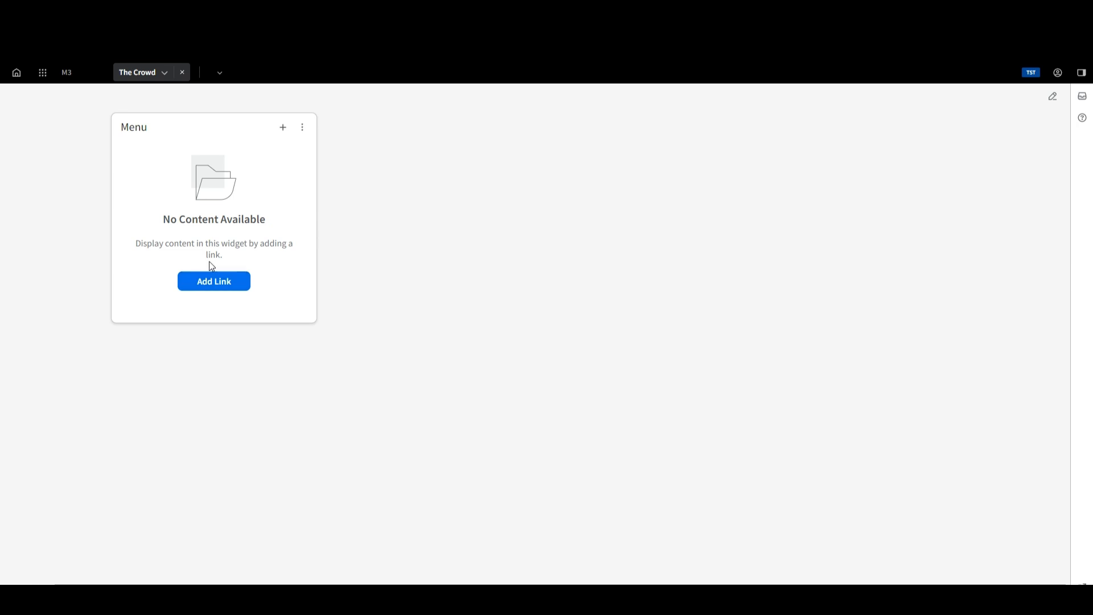
# Add a link to the Menu widget from the bookmark "Open orders by Salesperson", using the external-link icon.
pyautogui.click(304, 129)
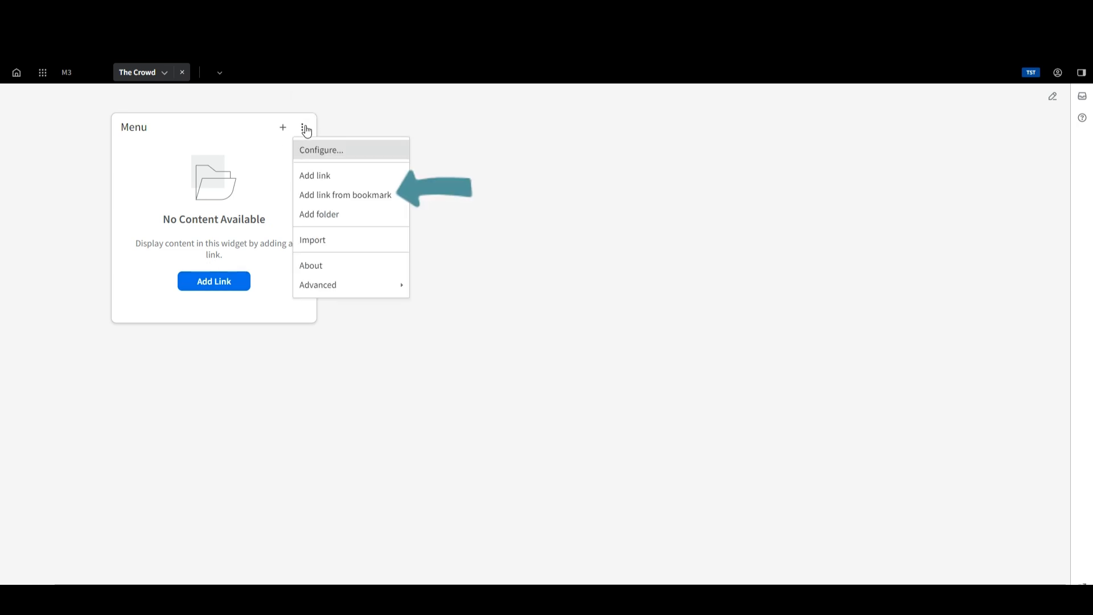
pyautogui.click(366, 198)
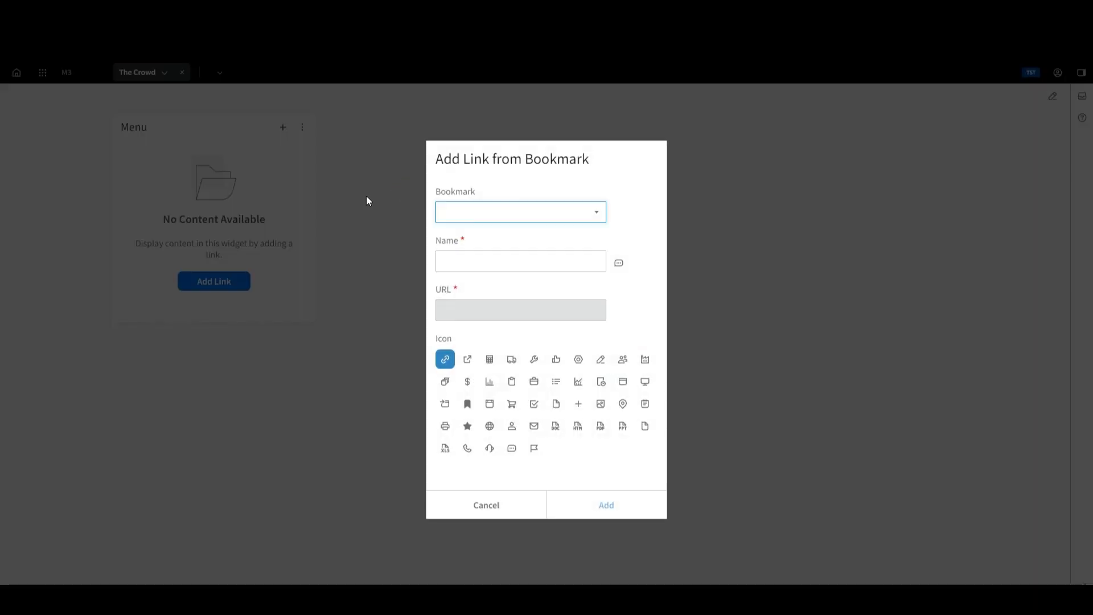
pyautogui.click(598, 214)
pyautogui.click(559, 254)
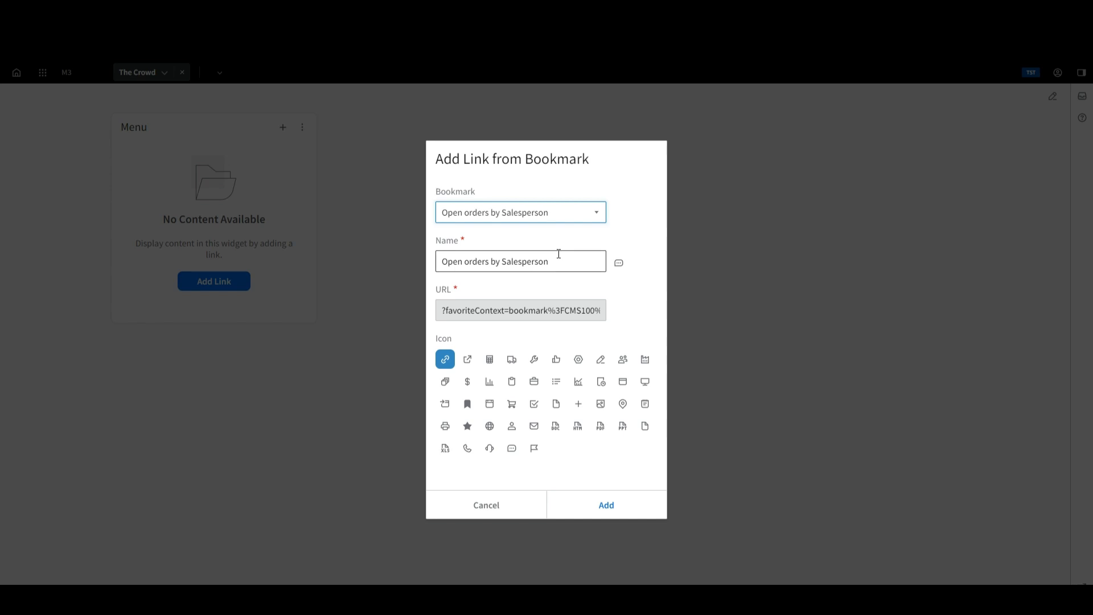
pyautogui.click(468, 360)
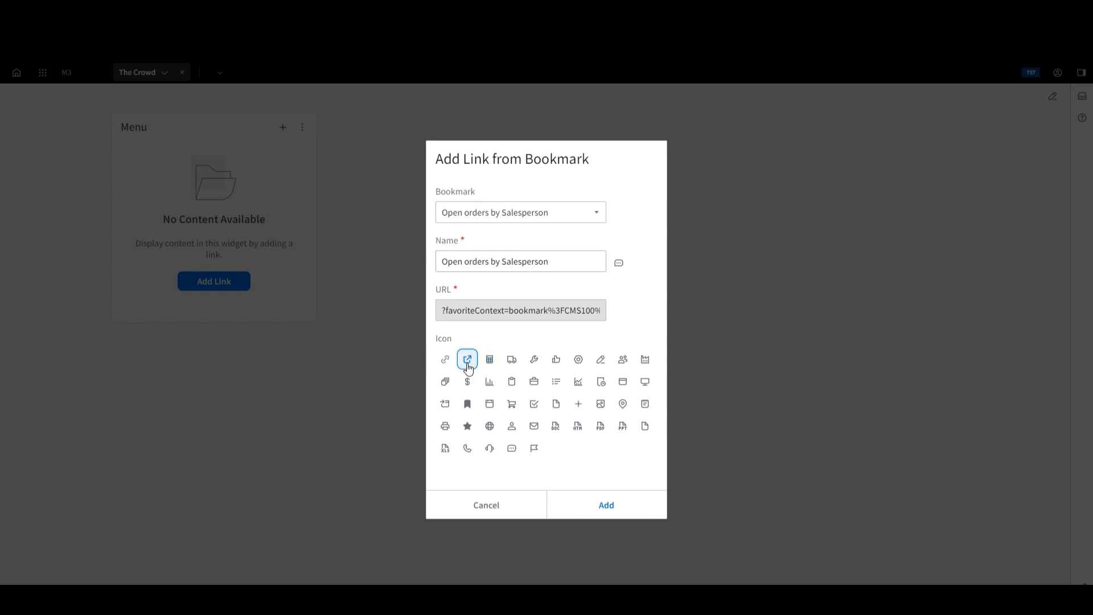
pyautogui.click(607, 505)
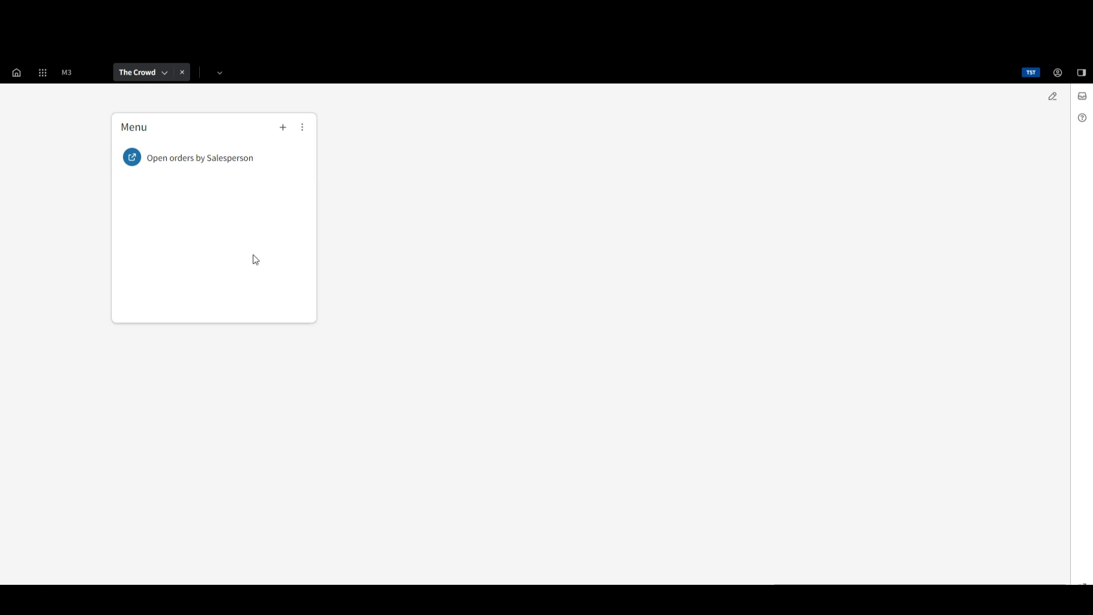
# Open the "Open orders by Salesperson" link from the Menu widget and filter the list to salesperson DISSALES1.
pyautogui.click(209, 163)
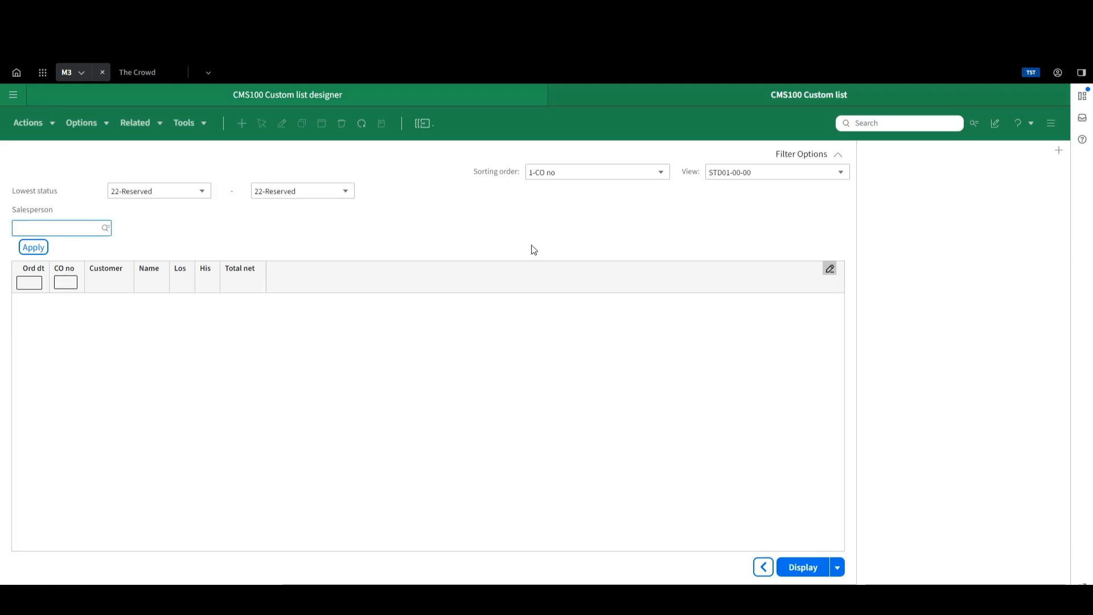
pyautogui.write('DISSALES')
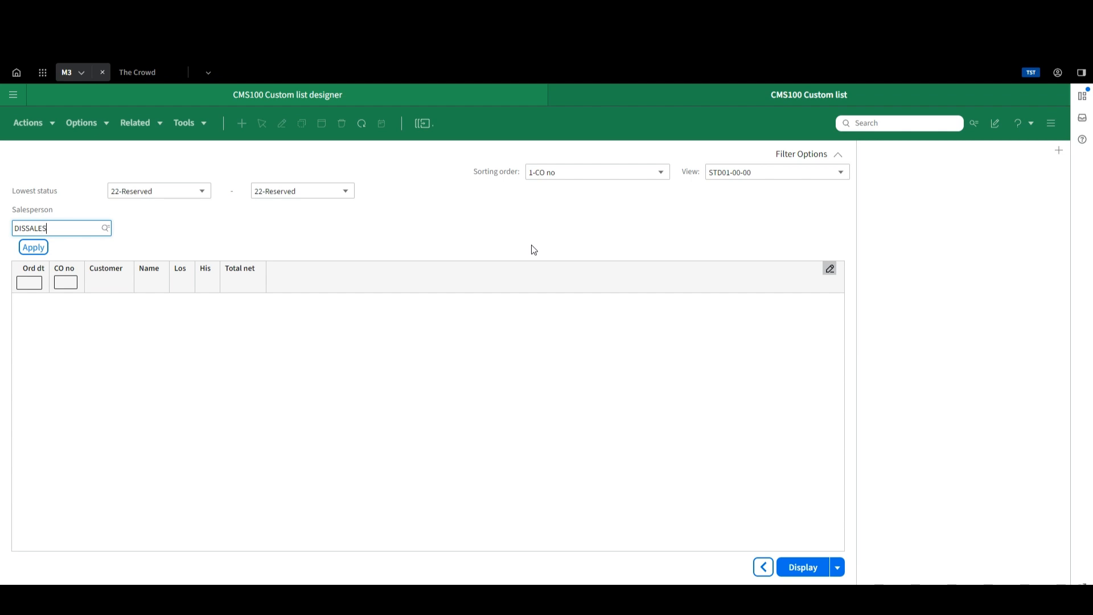
pyautogui.write('1')
pyautogui.press('Return')
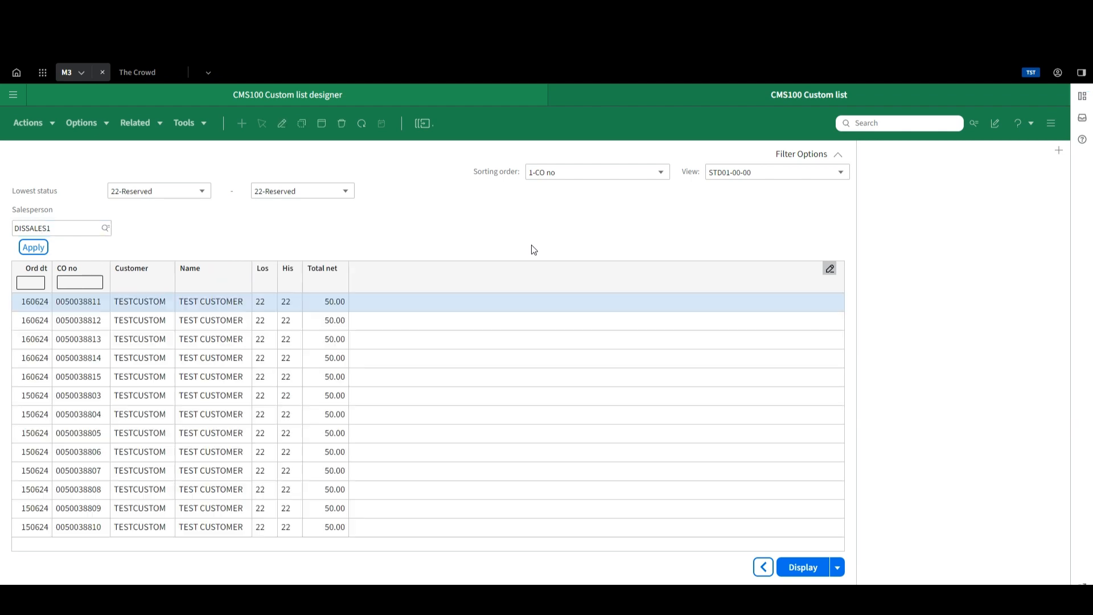